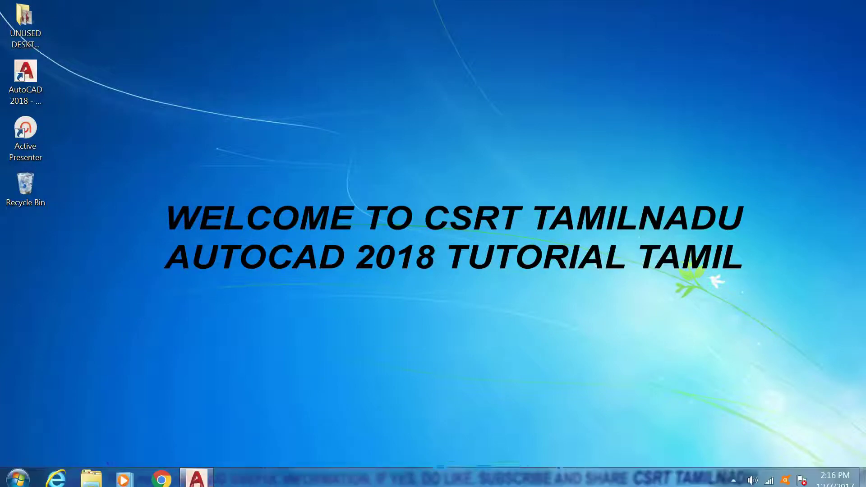
- Restore the AutoCAD 2018 window showing the for qp.dwg sample lines and polylines
click(196, 474)
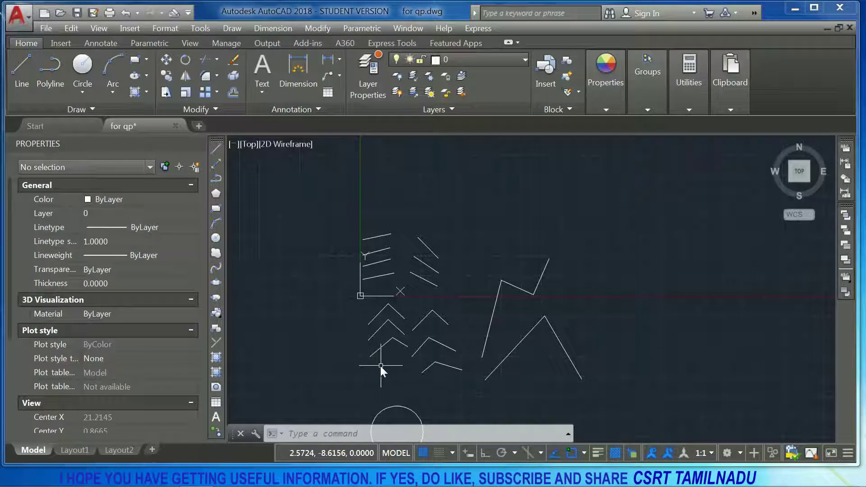
text(qp)
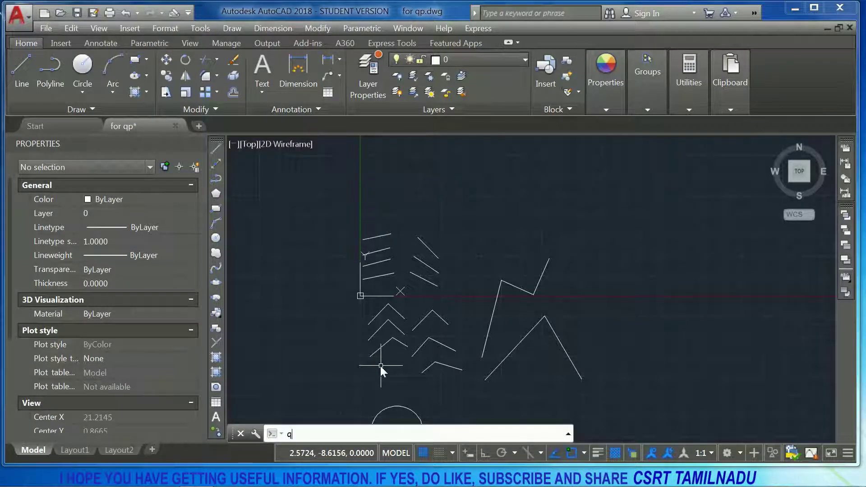
key(Return)
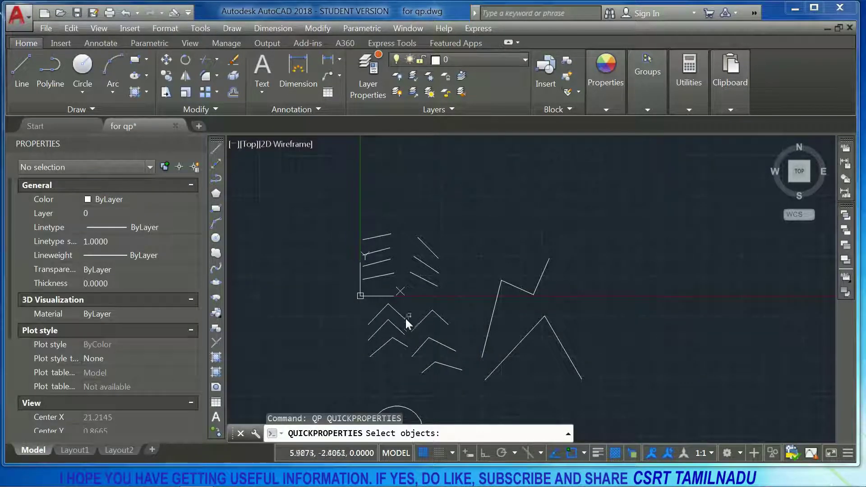
click(402, 316)
key(Return)
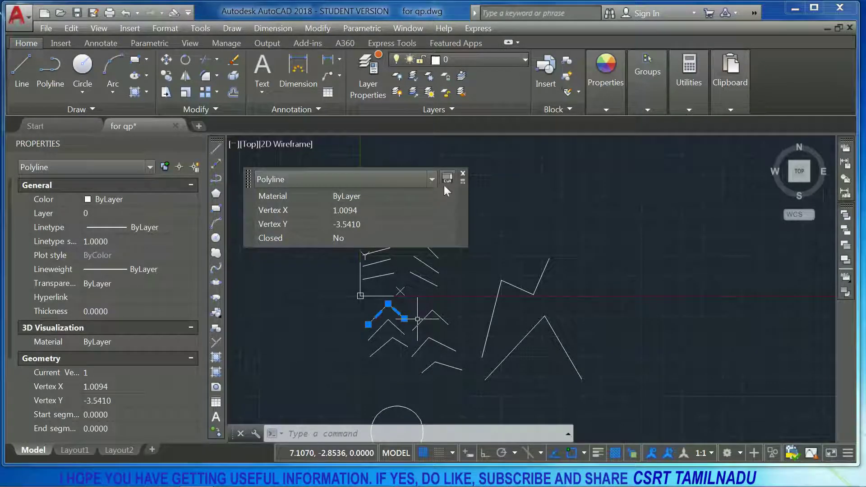
click(462, 174)
key(Escape)
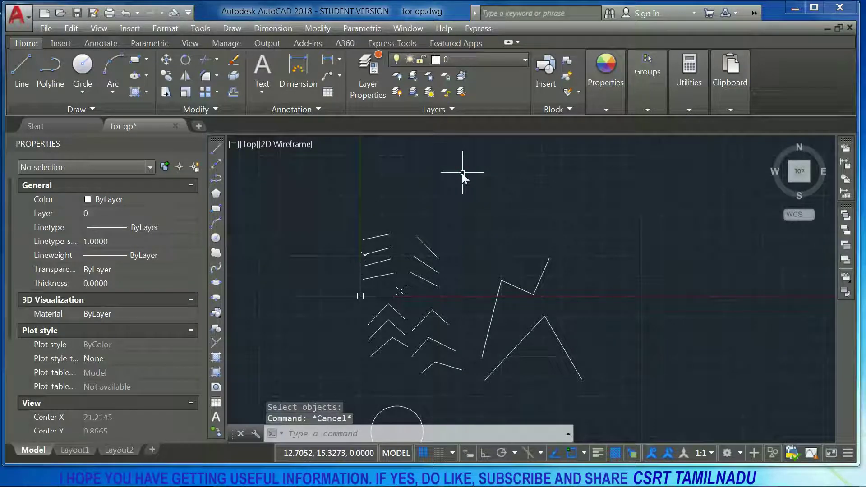
key(ctrl+shift+p)
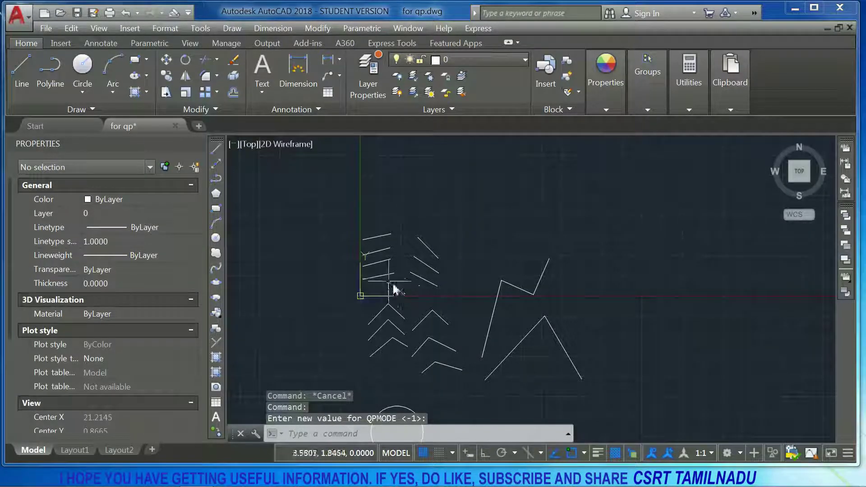
click(384, 276)
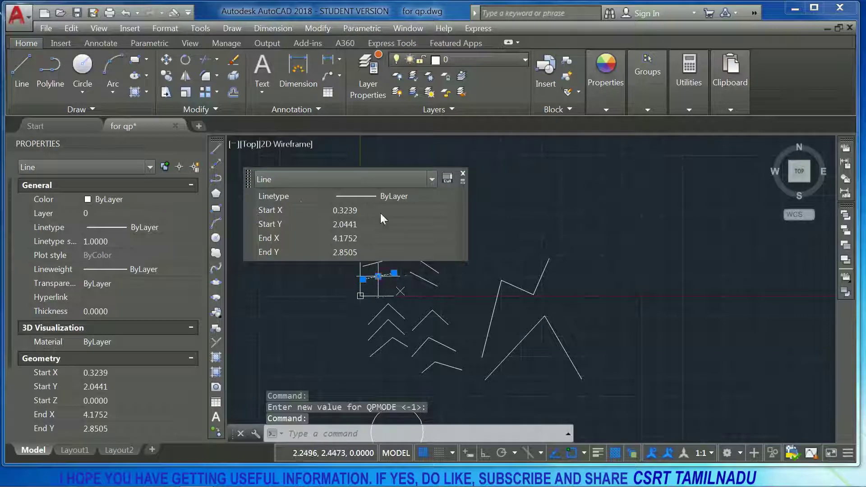
key(Escape)
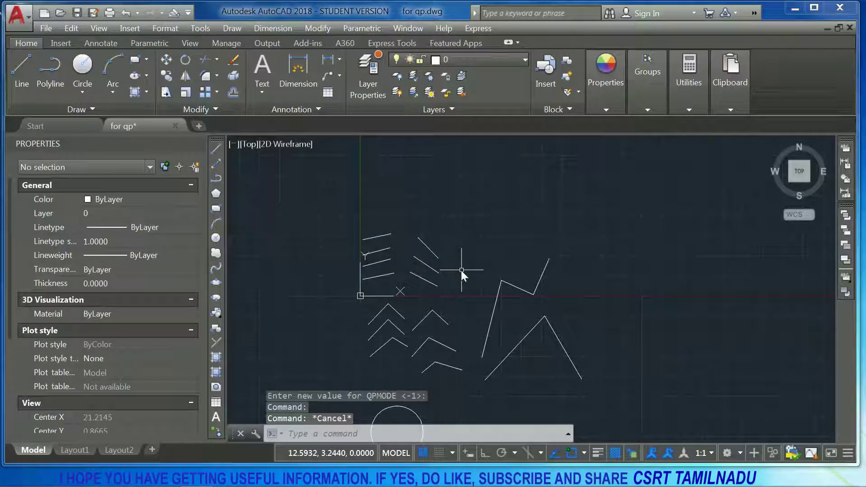
key(ctrl+shift+p)
click(431, 269)
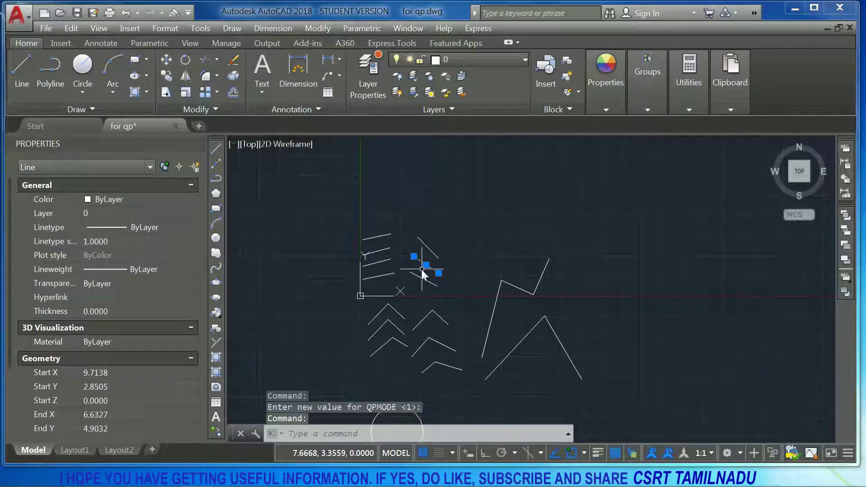
key(Escape)
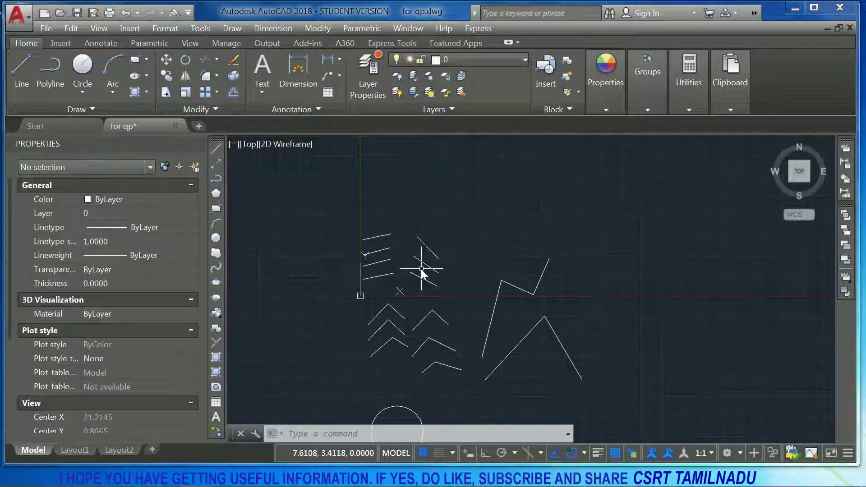
text(qp)
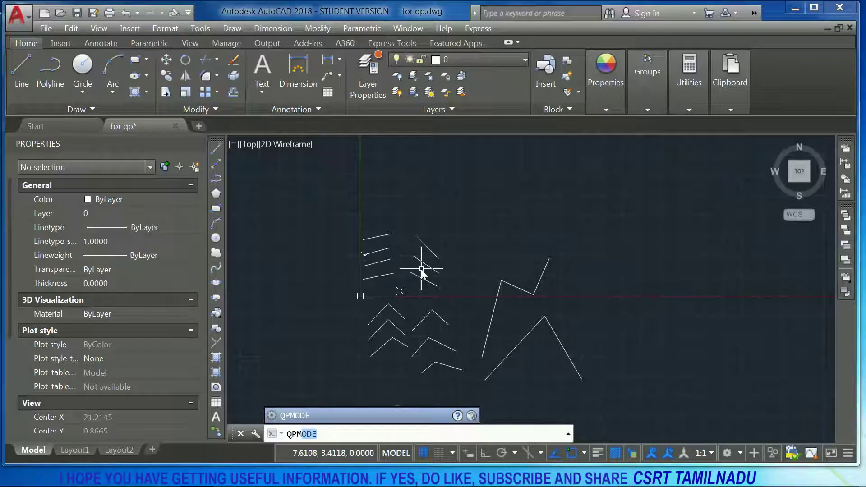
- Set QPMODE to 1 and test it by selecting a line
key(Return)
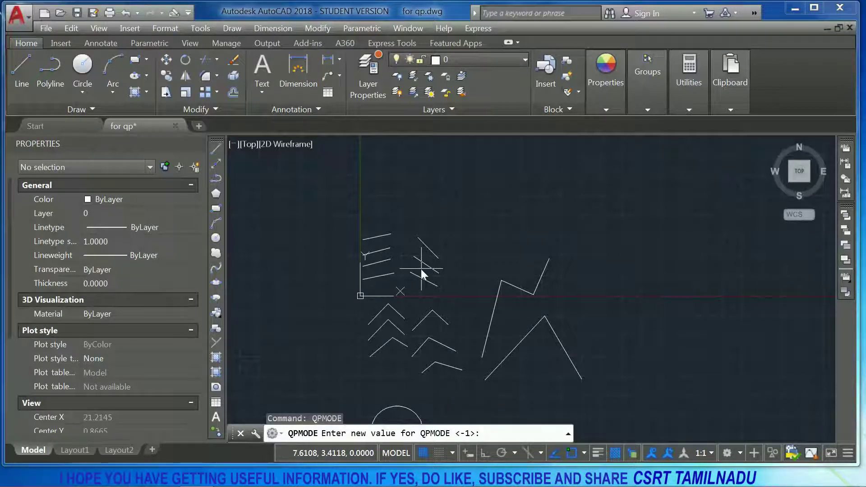
text(1)
key(Return)
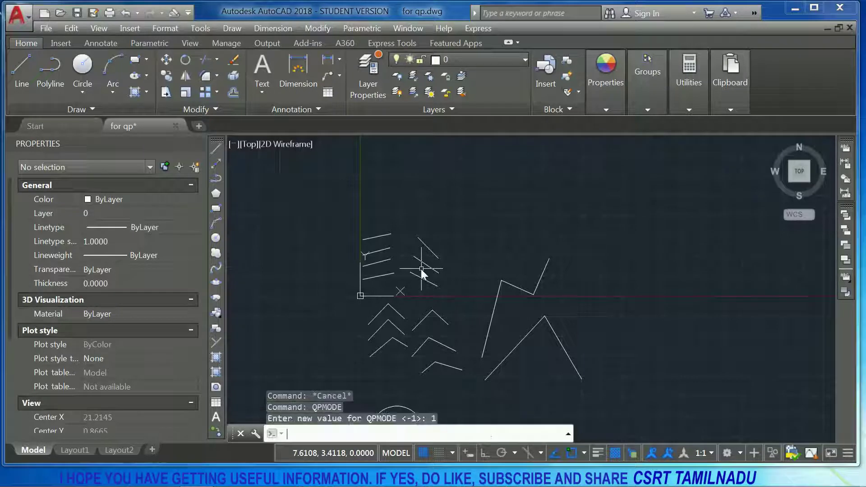
click(422, 267)
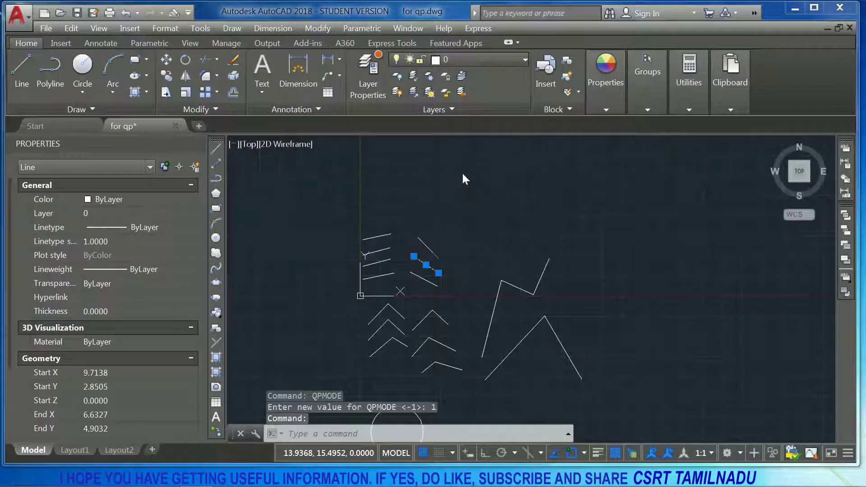
key(Escape)
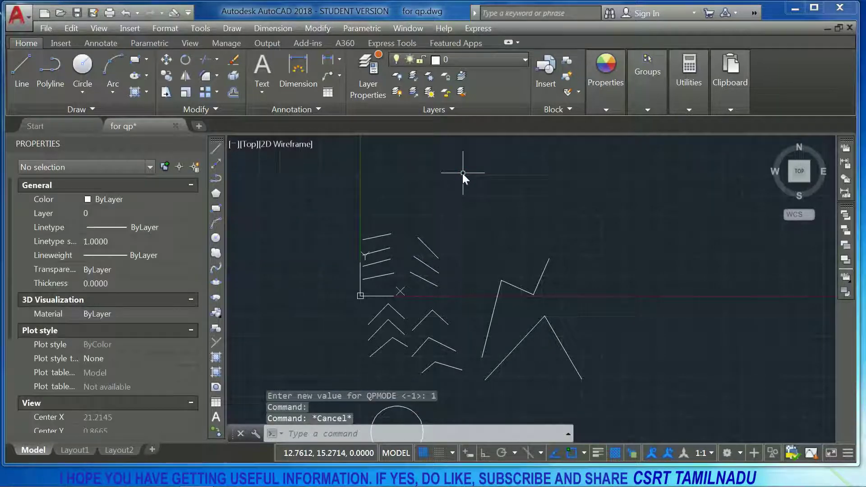
- Set QPMODE to 0, then select the lower diagonal line and bring up its shortcut menu
key(Return)
text(0)
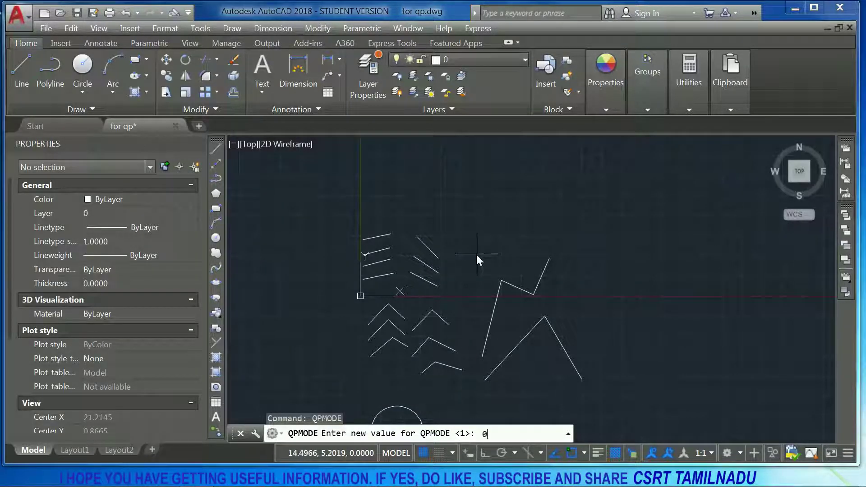
key(Return)
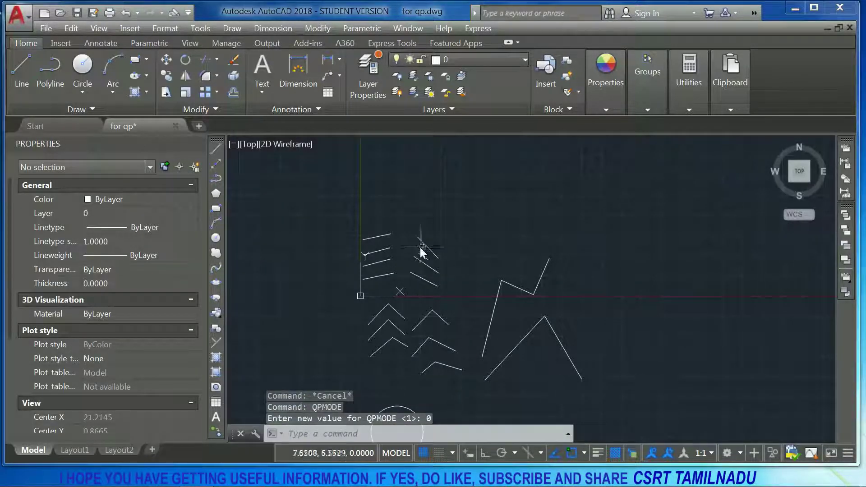
click(424, 246)
key(Escape)
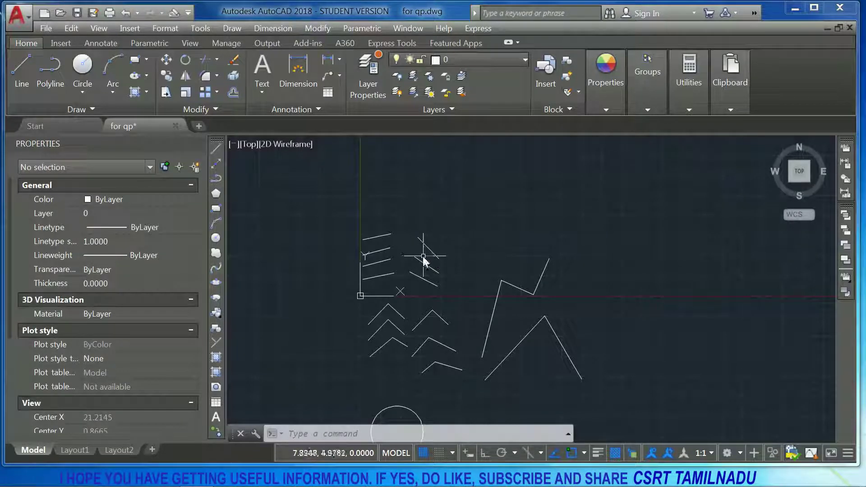
click(424, 266)
right_click(424, 266)
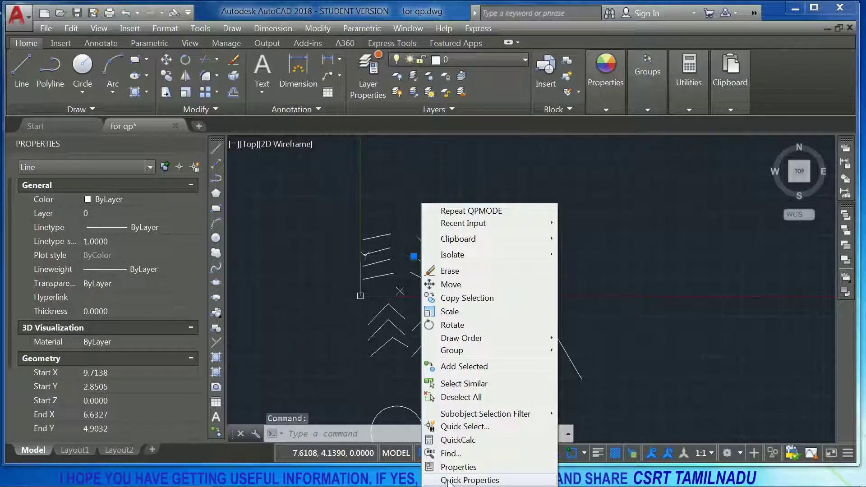
- Show the short diagonal line's geometry in Properties: deltas, Length 3.8135 and Angle 153
click(348, 380)
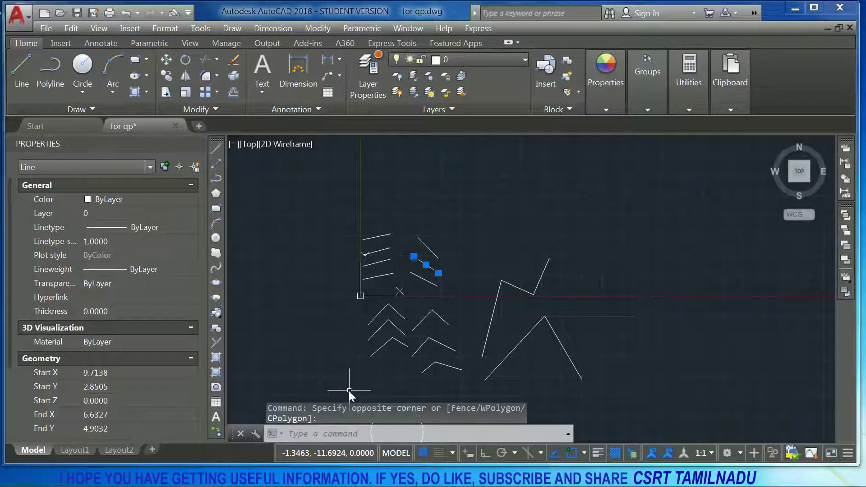
click(349, 391)
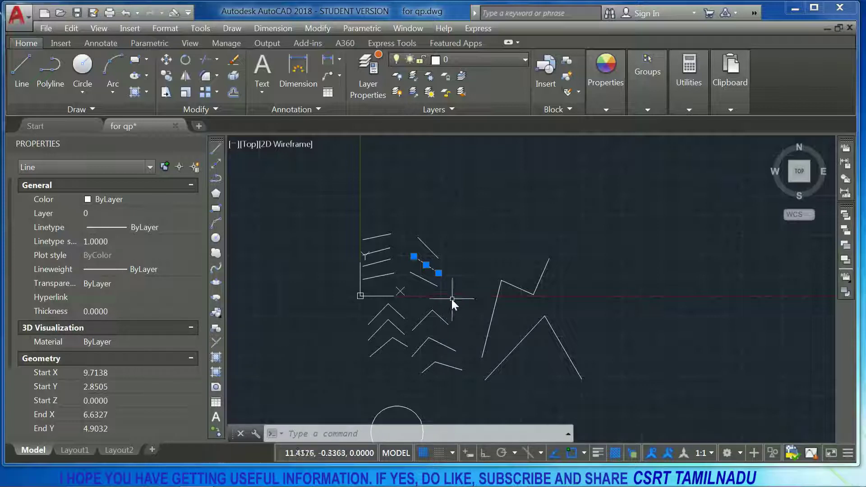
key(Escape)
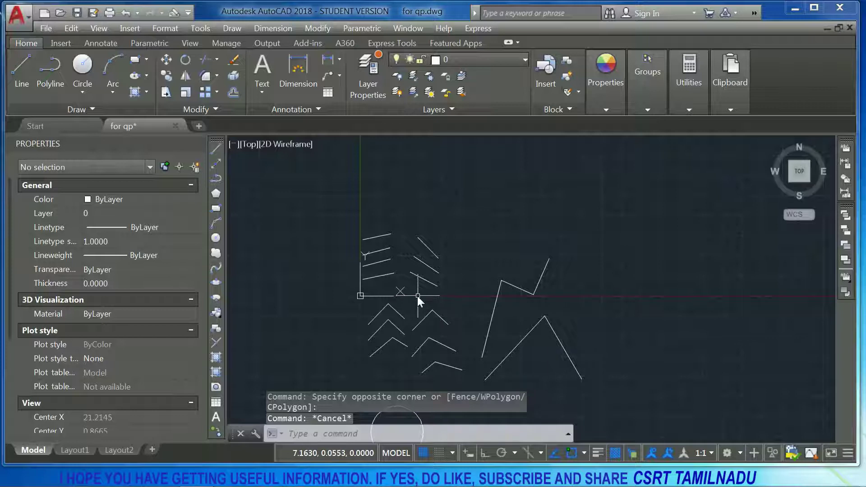
click(420, 278)
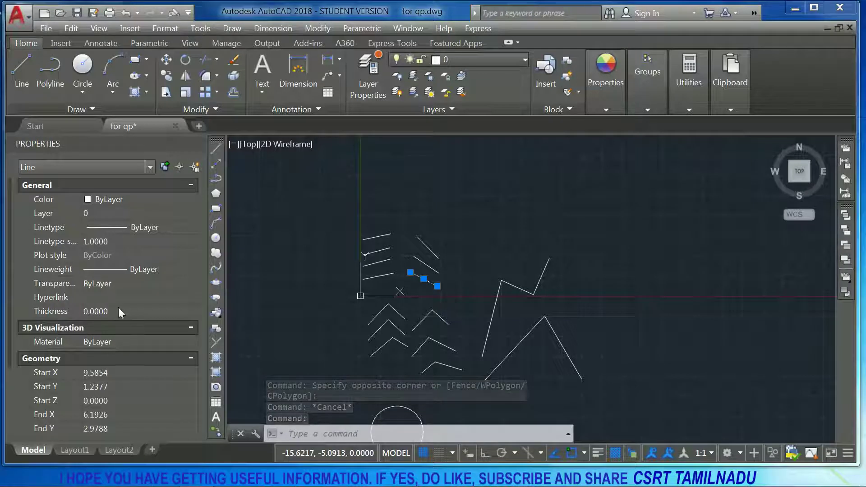
scroll(117, 316, down, 3)
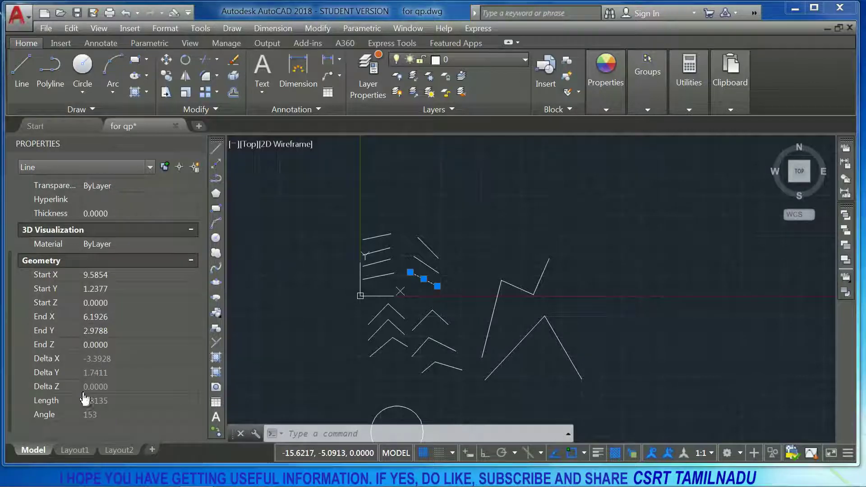
scroll(116, 266, up, 3)
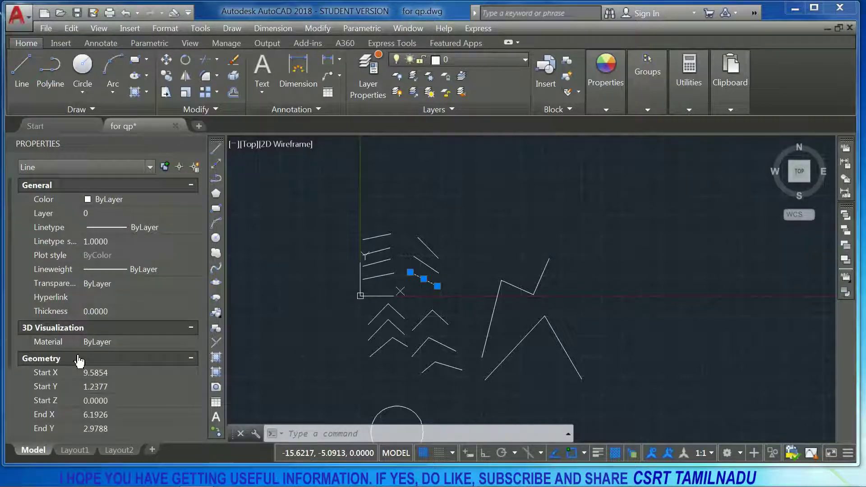
scroll(85, 354, down, 3)
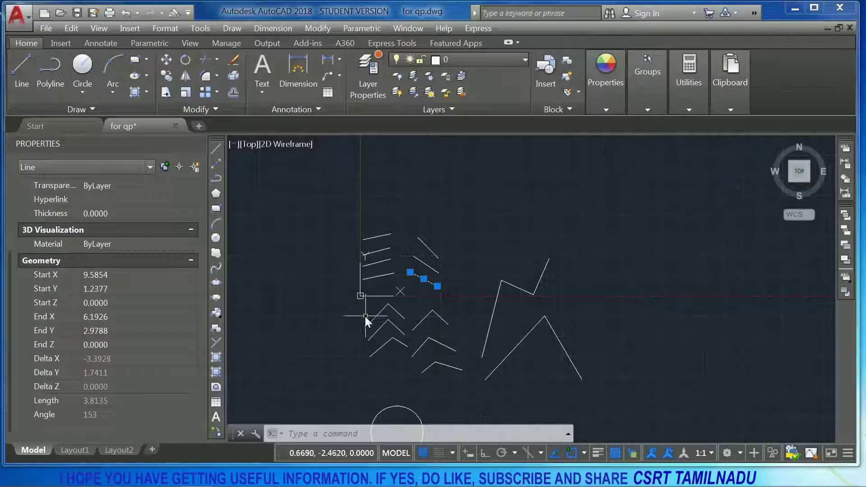
- Show the selected line's Quick Properties with QP, then launch its CUI customization
text(qp)
key(Return)
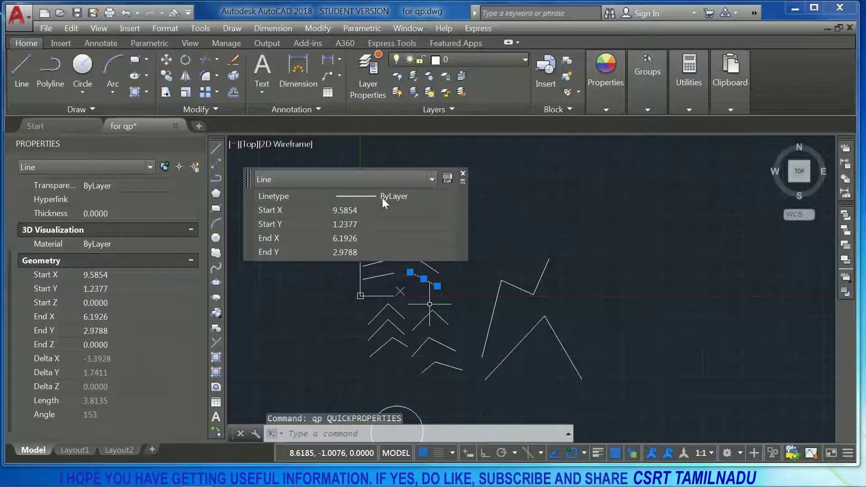
click(449, 180)
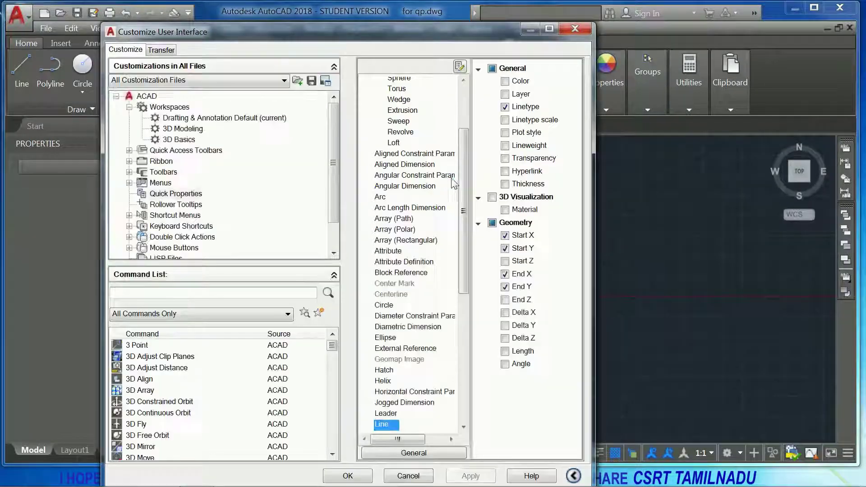
- Limit Line quick properties to Color, Length and Angle, dropping Linetype and coordinates, and apply
click(505, 107)
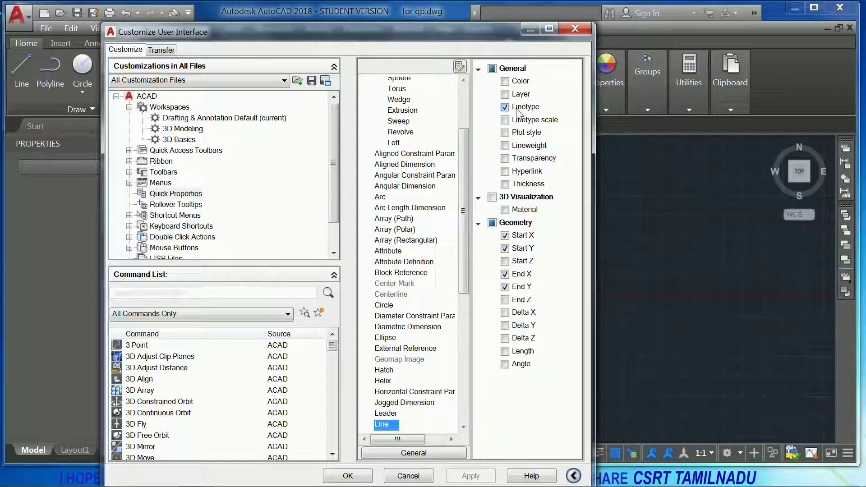
click(513, 250)
click(506, 274)
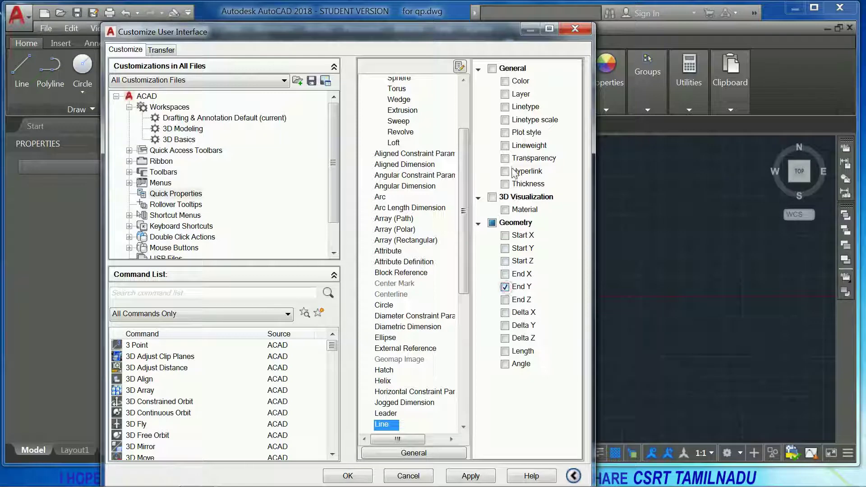
click(506, 81)
click(505, 351)
click(505, 364)
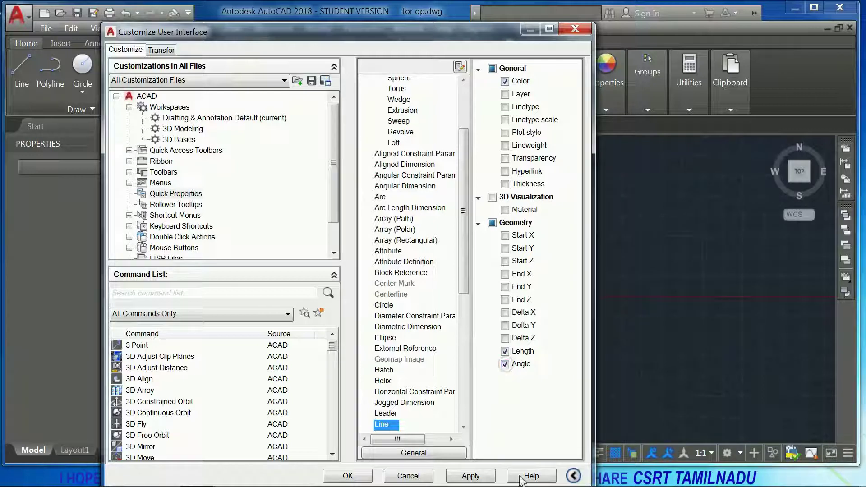
click(477, 477)
click(354, 477)
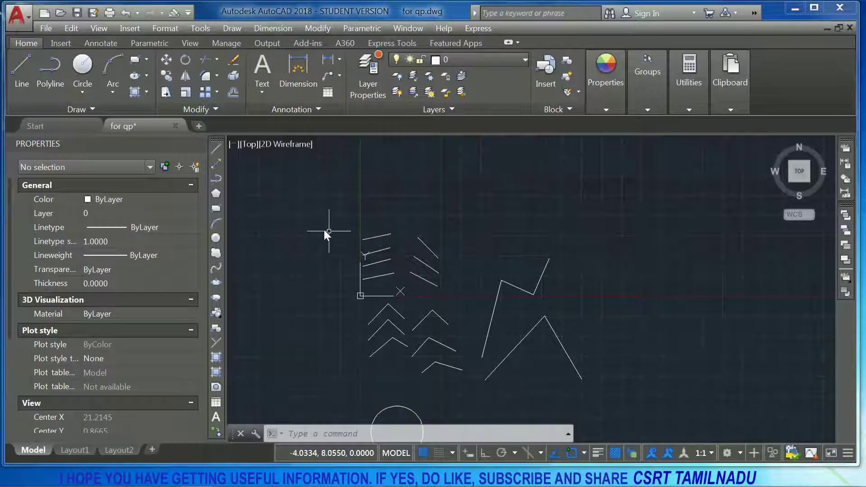
- Change the top short line of the cluster to Red via Quick Properties
click(375, 234)
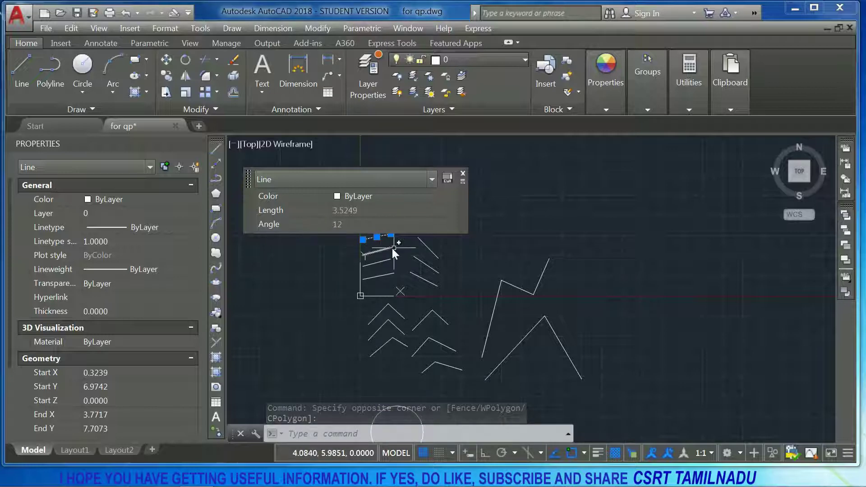
key(Escape)
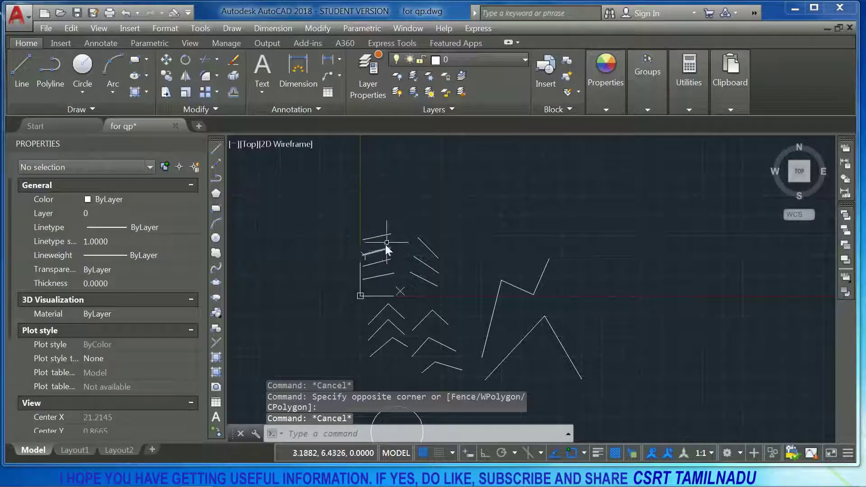
click(382, 234)
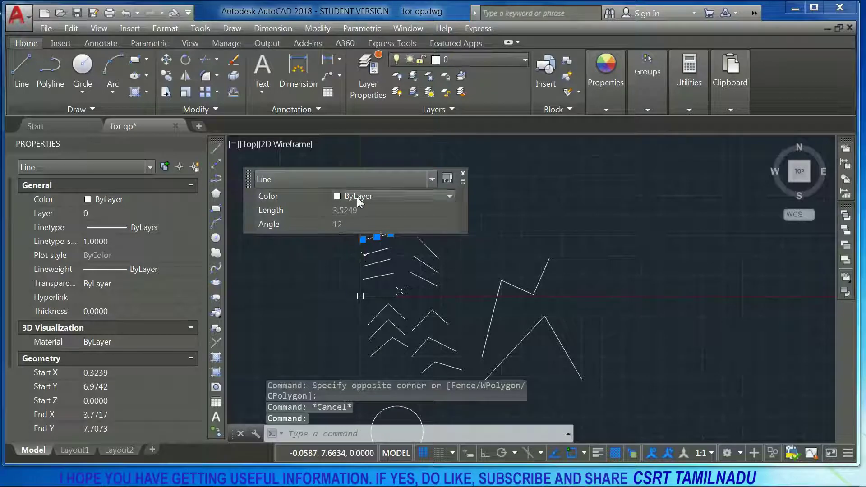
click(357, 197)
click(354, 230)
key(Escape)
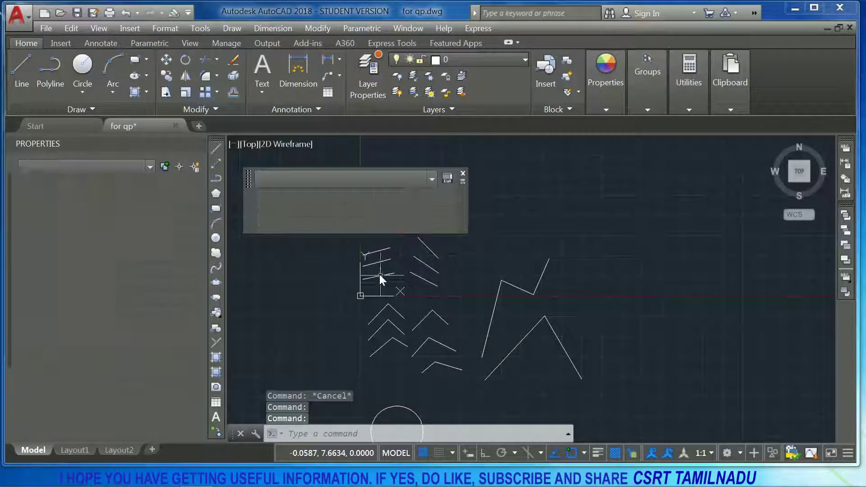
- Inspect the quick properties of a short line, the diagonal line and the lowest short line
click(376, 262)
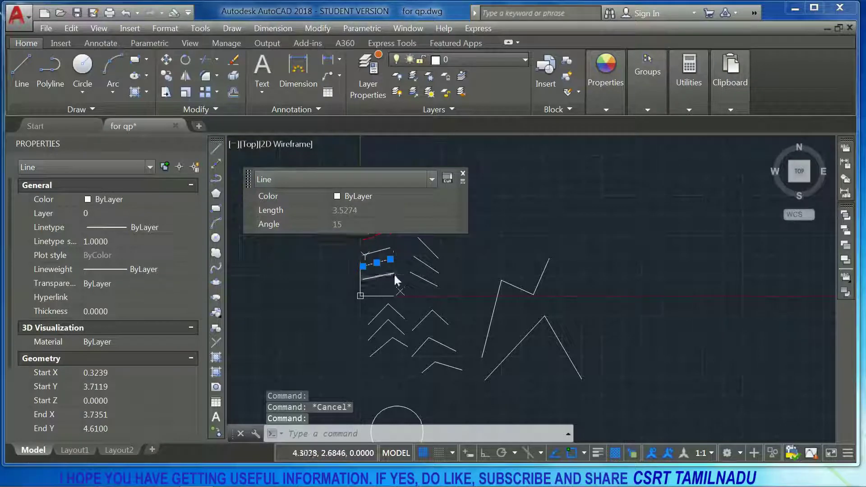
key(Escape)
click(420, 277)
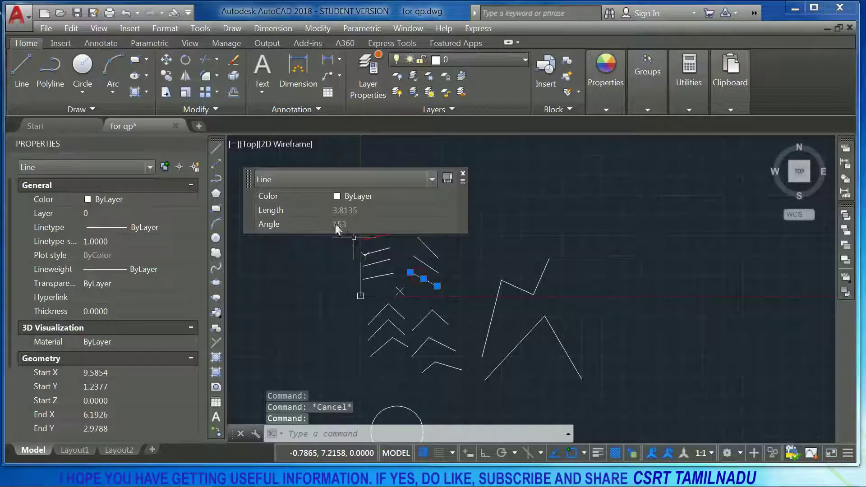
key(Escape)
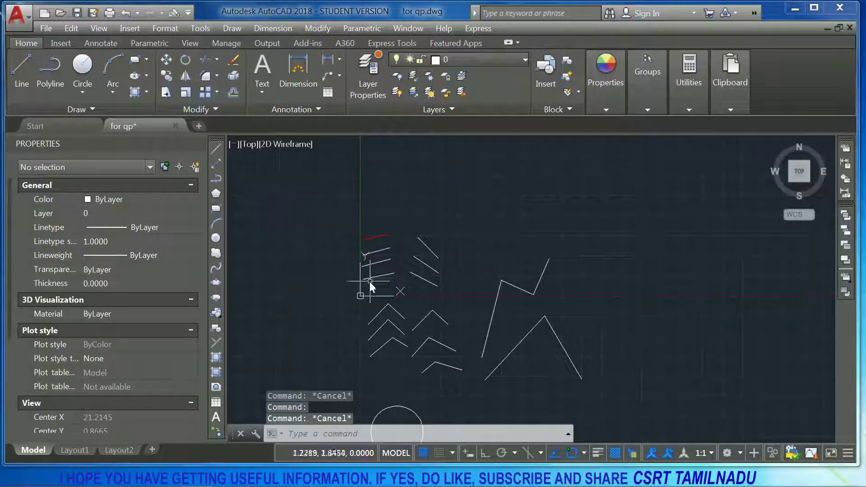
click(370, 278)
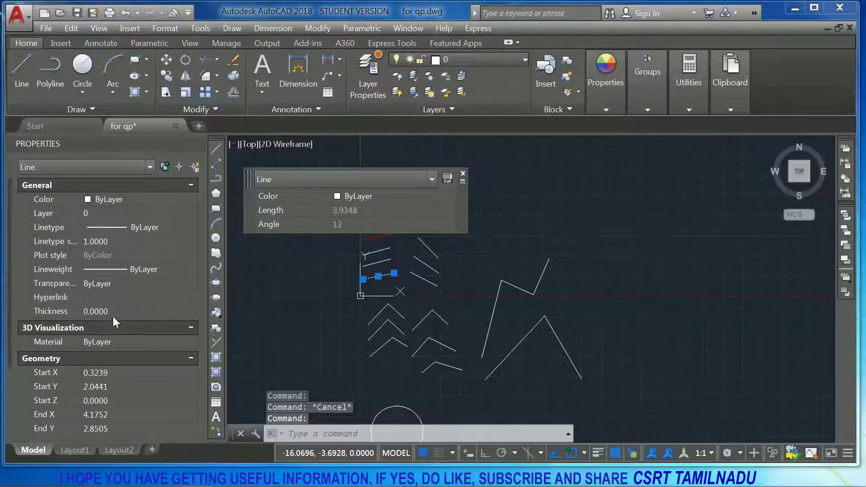
scroll(112, 318, down, 3)
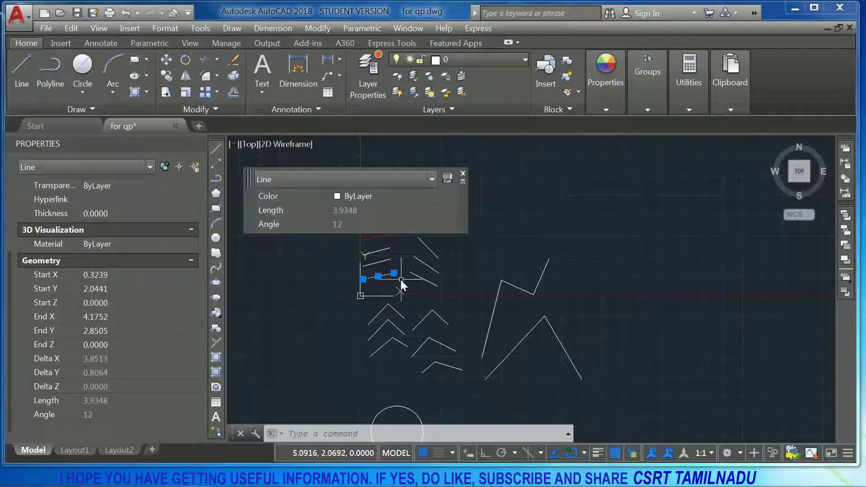
key(Escape)
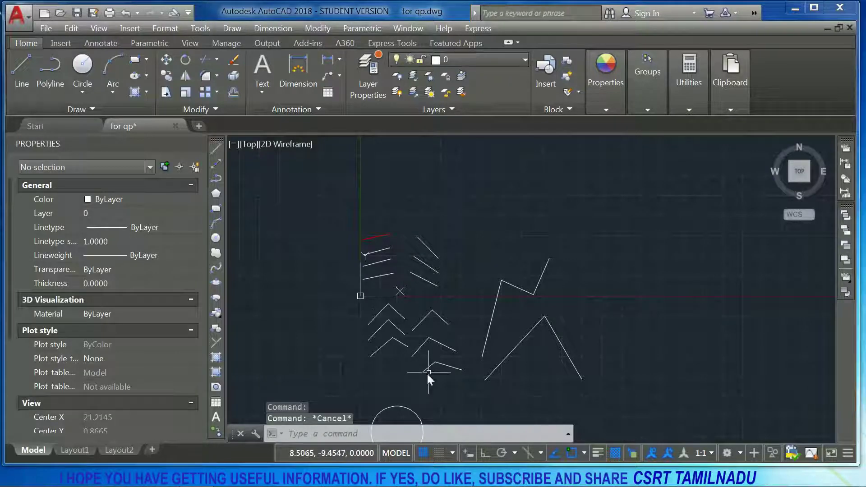
- Check the circle's quick properties, then the short diagonal line's Length 3.6040 and Angle 135
click(387, 404)
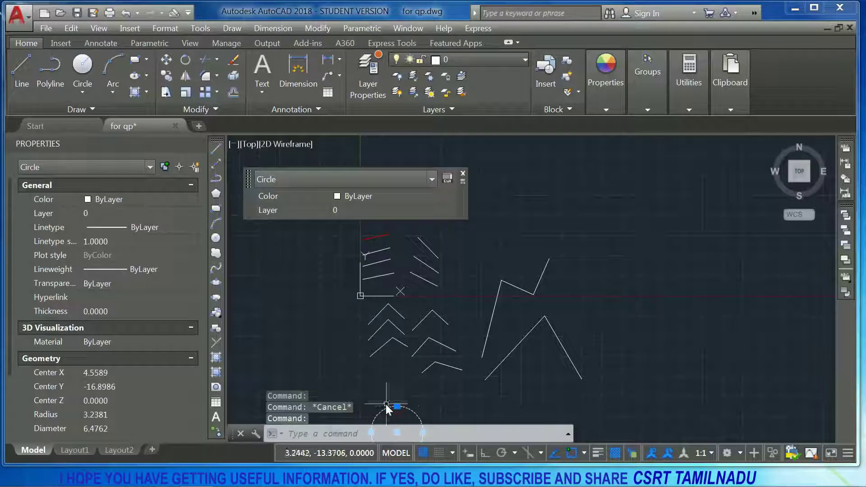
middle_drag(402, 342, 423, 259)
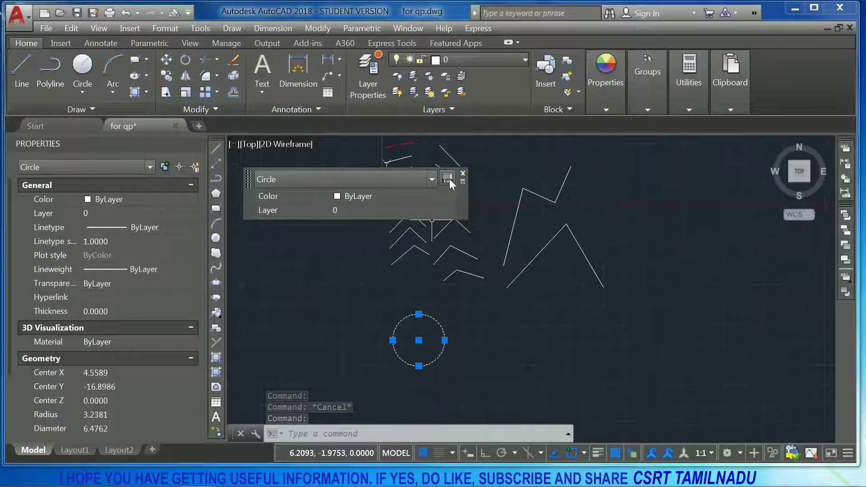
key(Escape)
middle_drag(445, 156, 440, 272)
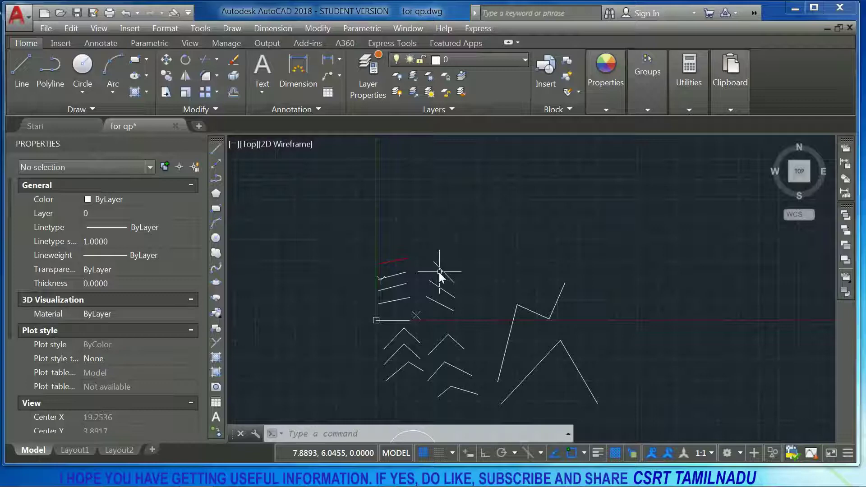
click(443, 269)
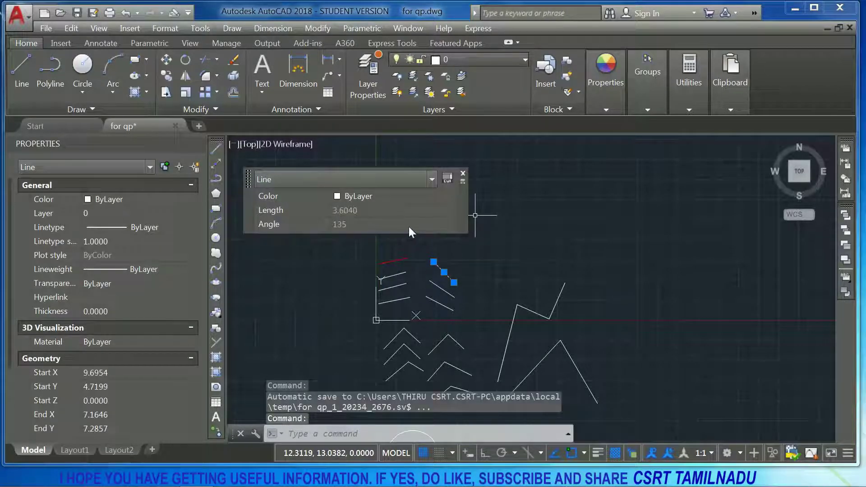
right_click(250, 181)
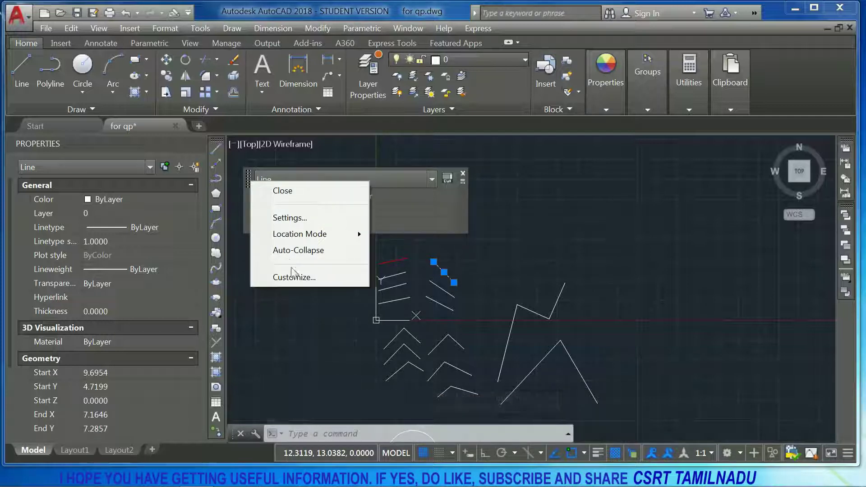
click(286, 191)
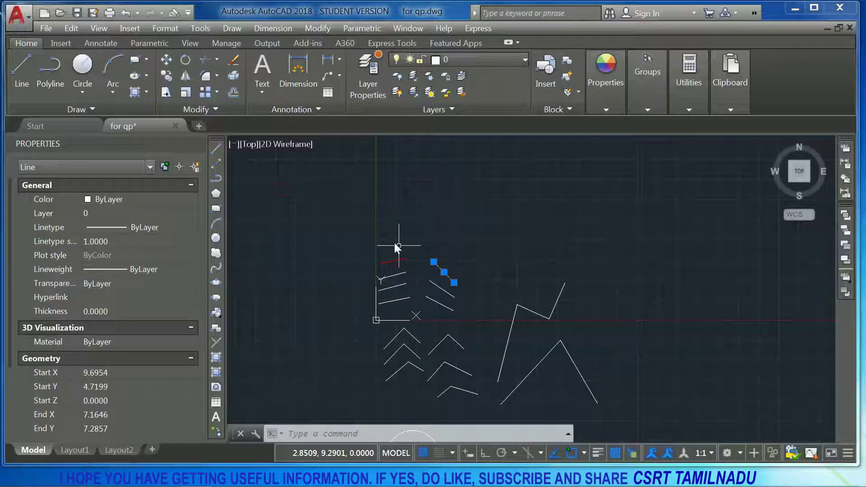
key(Escape)
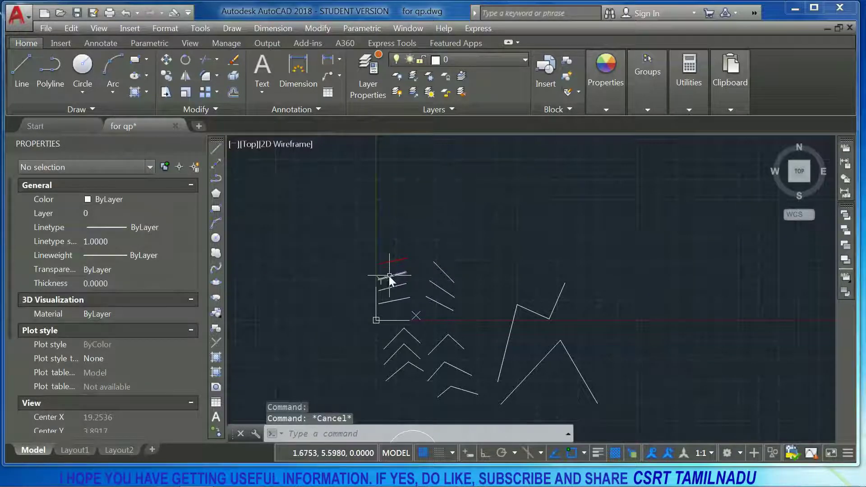
click(390, 276)
right_click(250, 182)
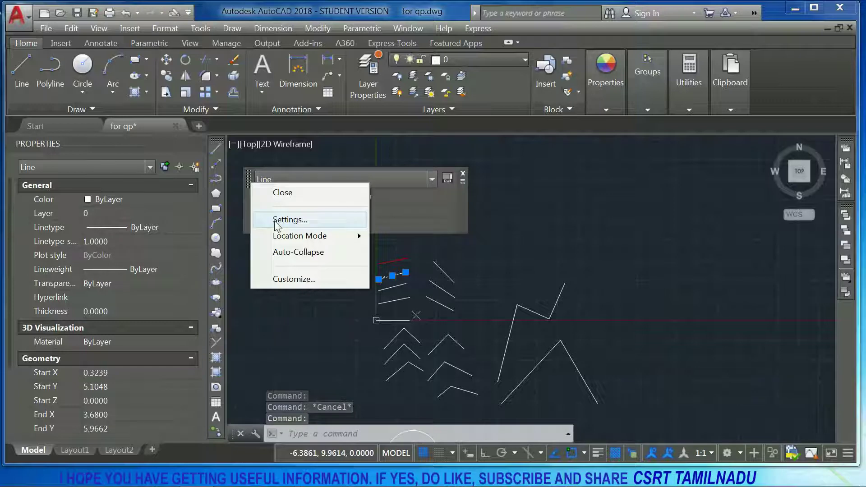
key(Escape)
key(Escape)
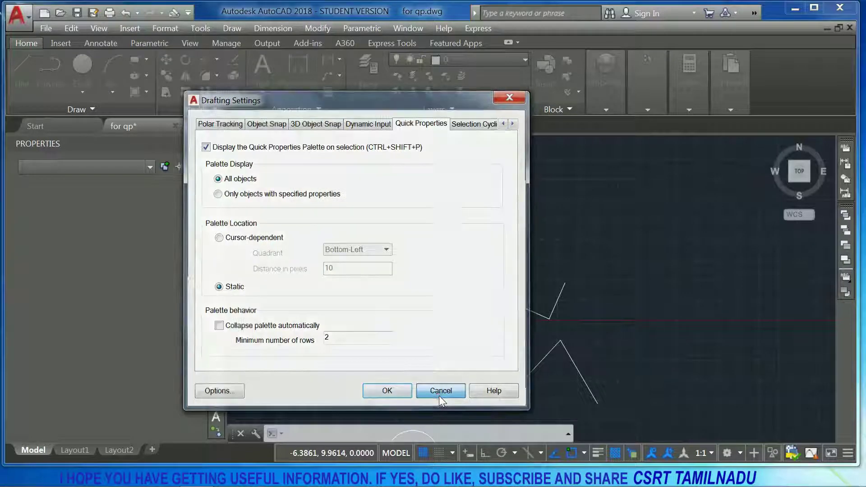
click(440, 396)
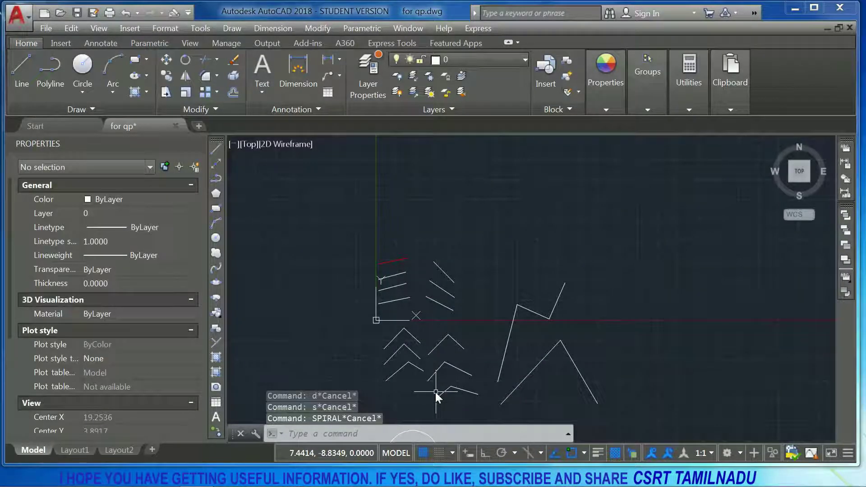
- Turn off 'Display the Quick Properties Palette on selection' in Drafting Settings and verify on a line
text(ds)
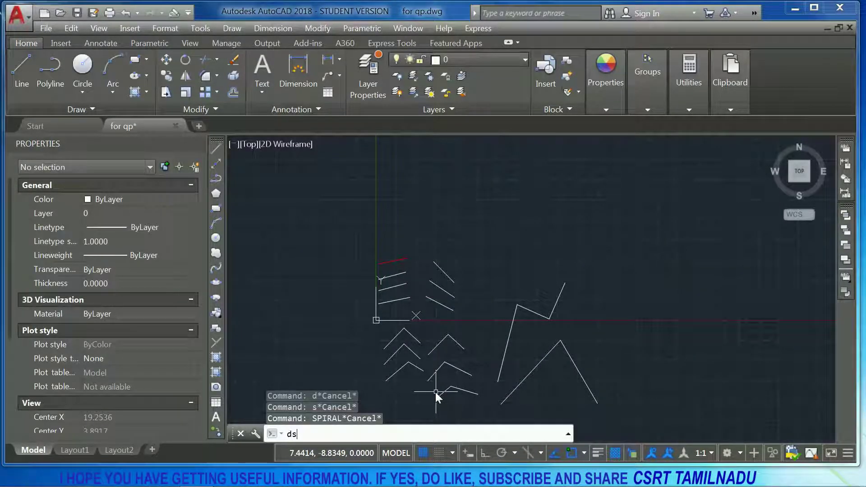
key(Return)
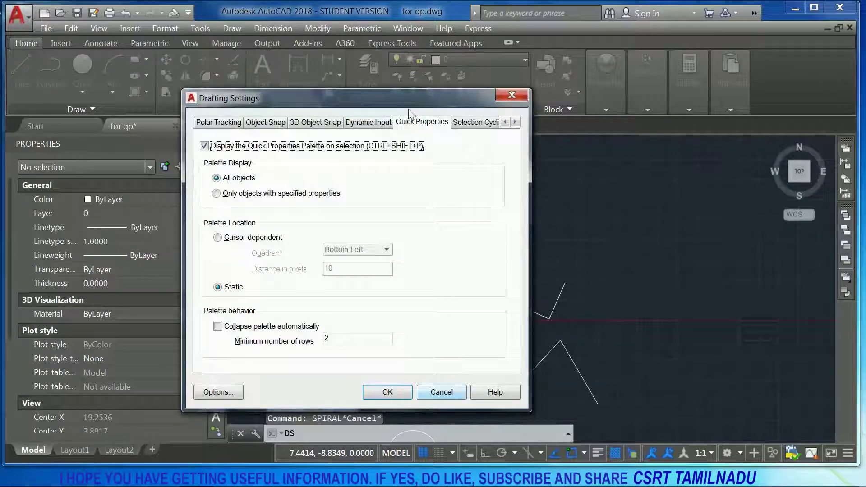
click(414, 123)
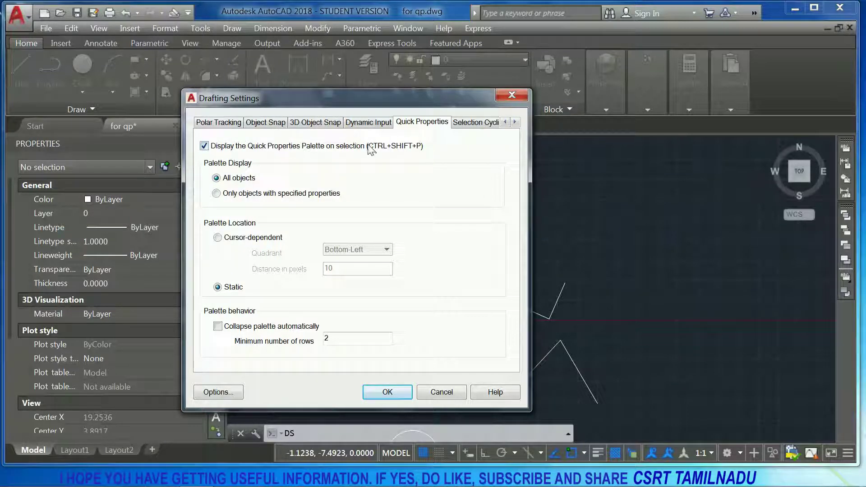
click(205, 147)
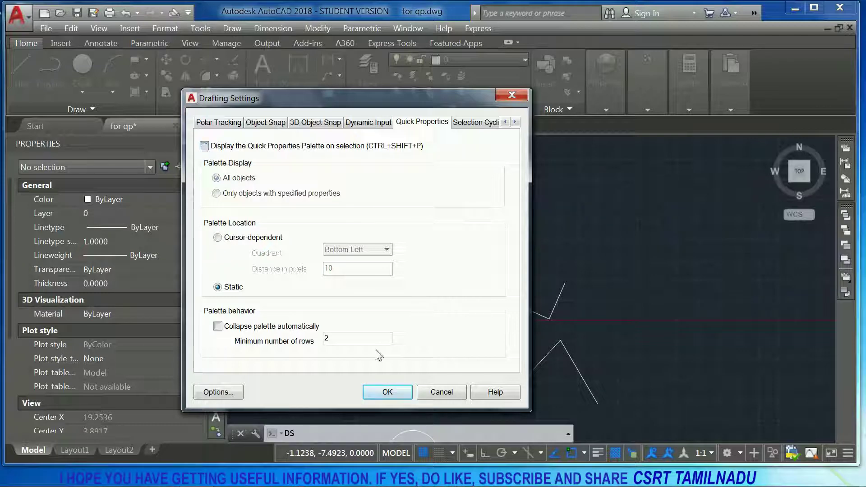
click(394, 392)
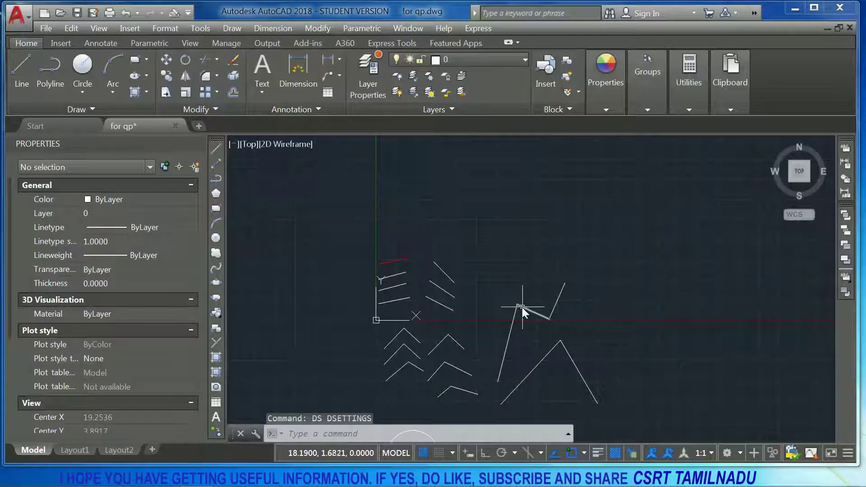
click(521, 307)
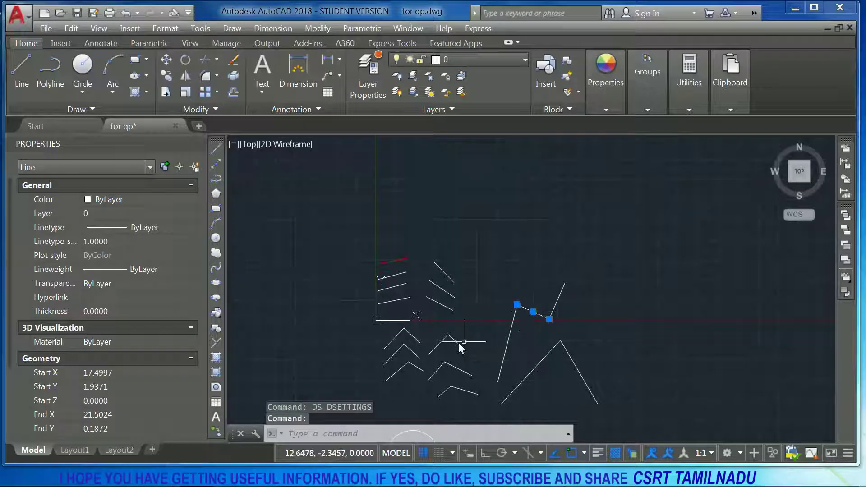
key(Escape)
text(dss)
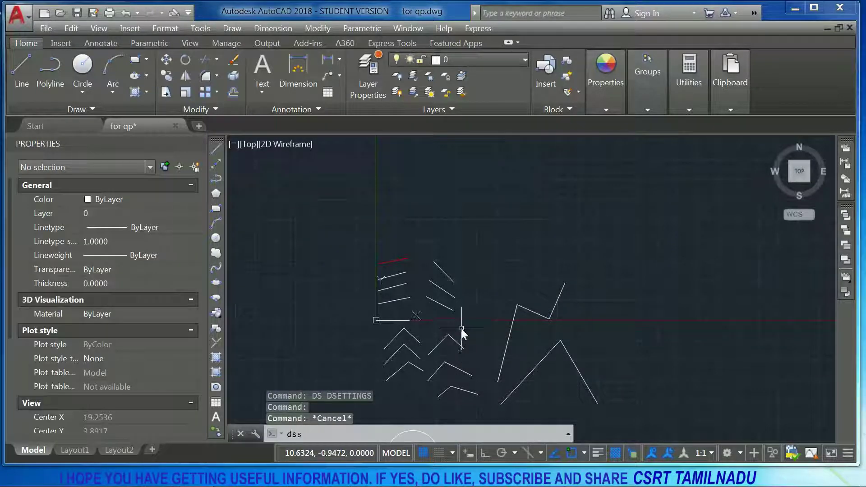
key(Return)
click(242, 146)
click(384, 387)
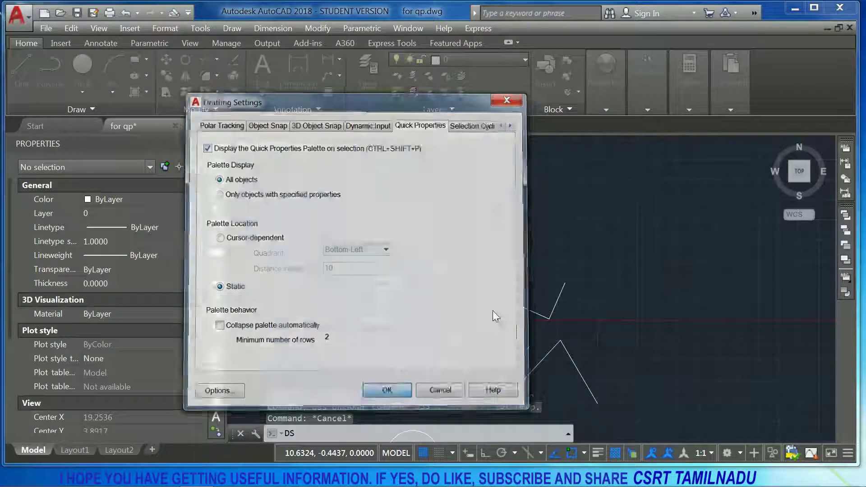
click(522, 308)
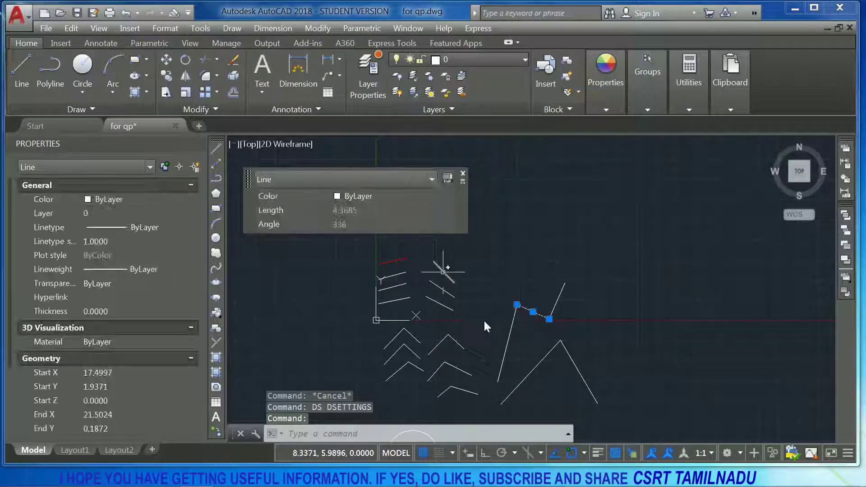
key(Escape)
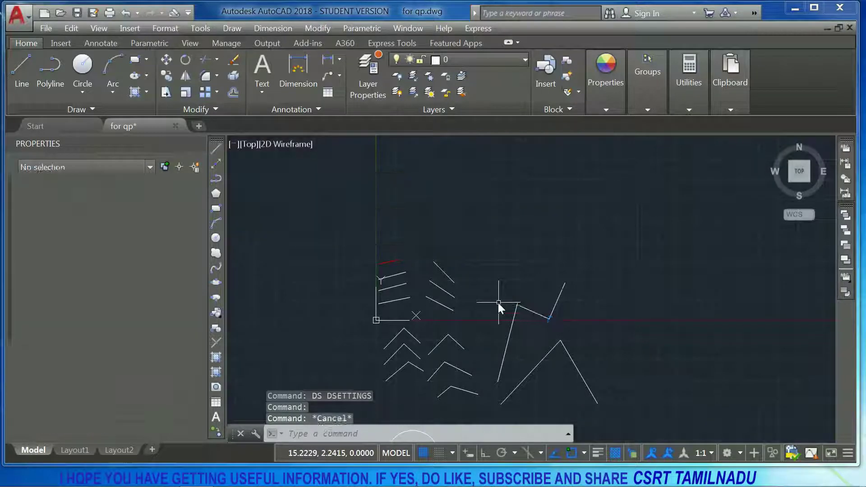
text(ds)
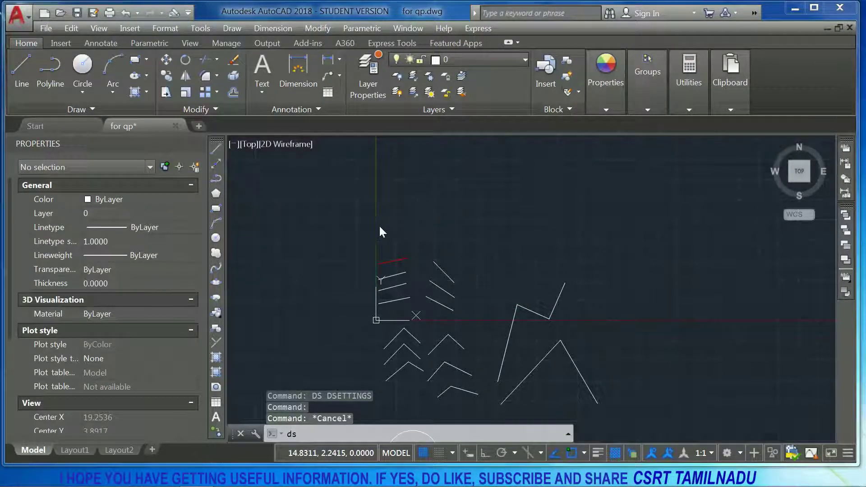
key(Return)
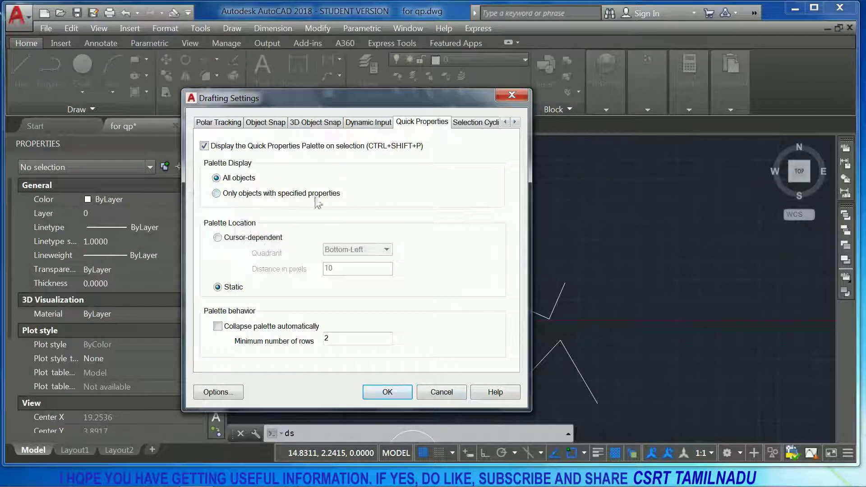
click(444, 394)
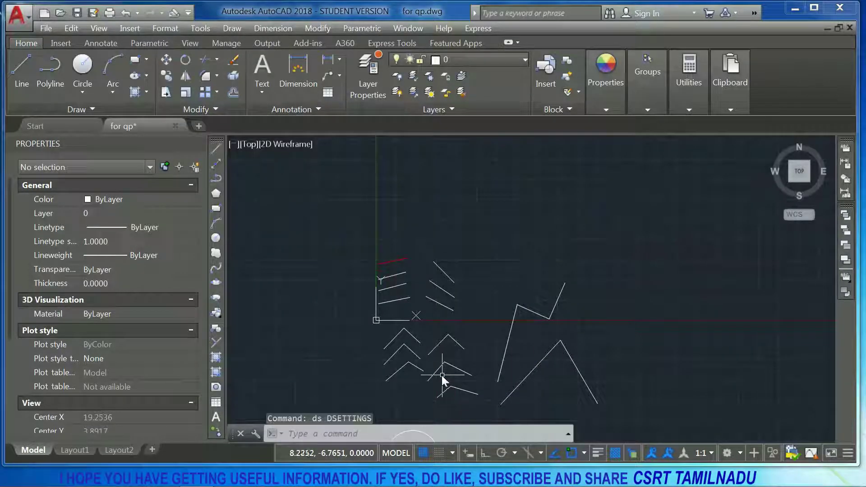
text(cui)
- Remove Text from the CUI Quick Properties object type list and save the customization
key(Return)
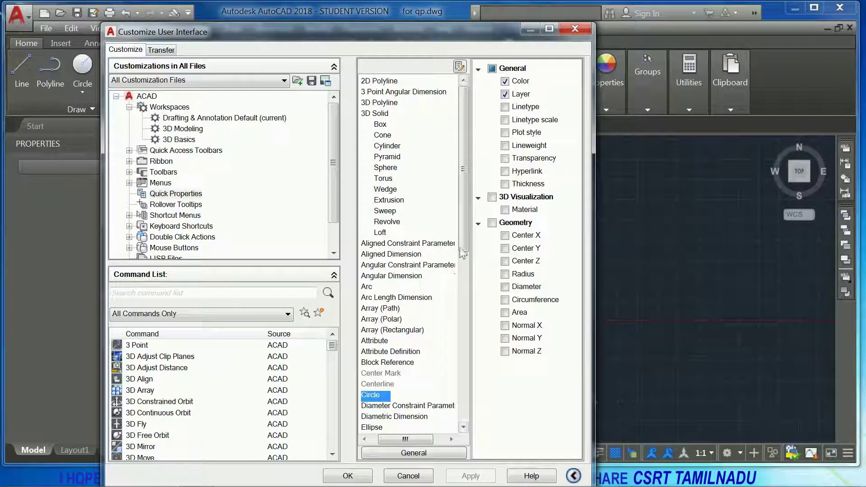
drag(463, 253, 428, 443)
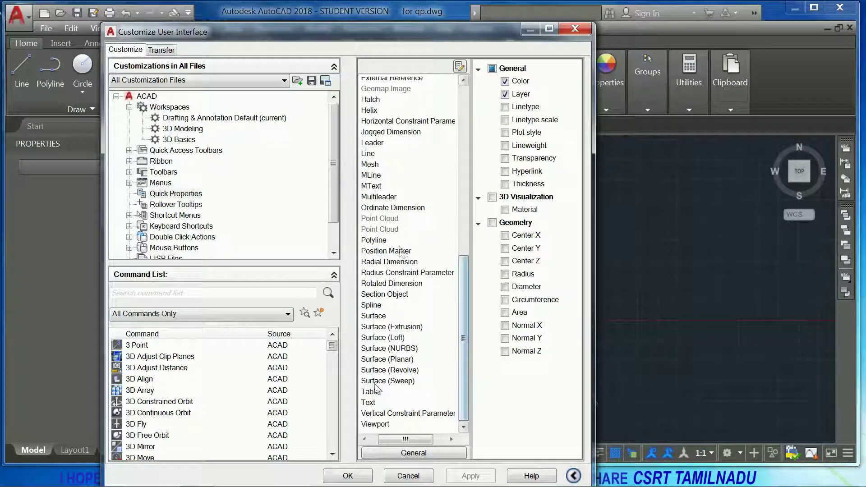
mouse_move(466, 392)
mouse_down()
mouse_move(482, 193)
mouse_move(451, 349)
mouse_up()
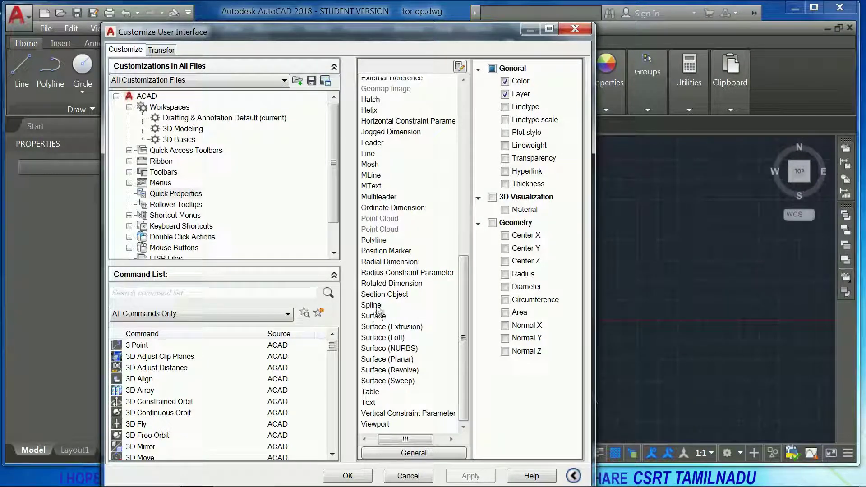
click(375, 307)
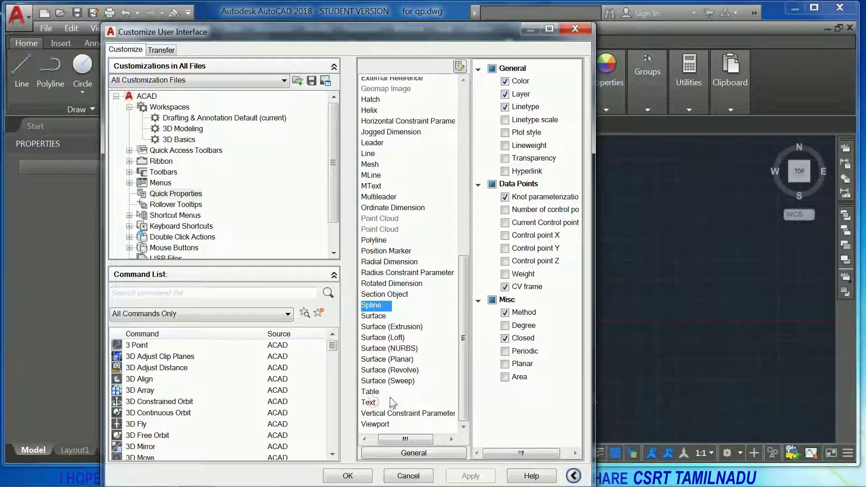
click(370, 403)
right_click(376, 405)
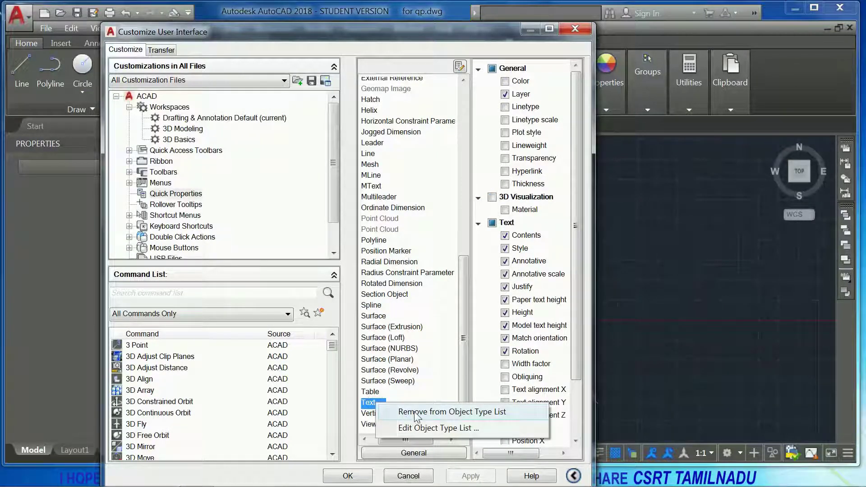
click(415, 412)
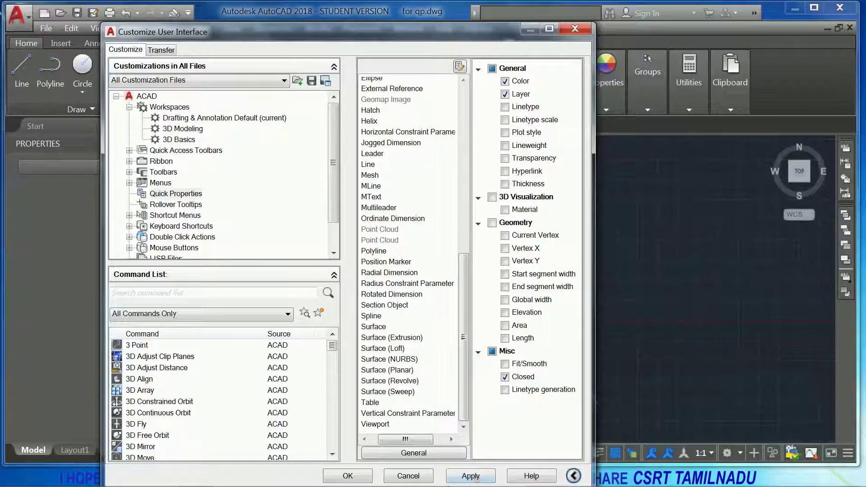
click(348, 476)
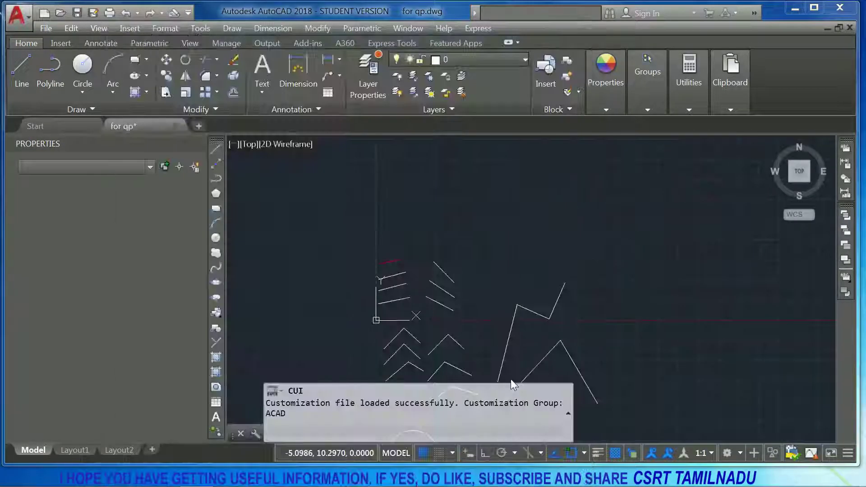
middle_drag(502, 383, 499, 248)
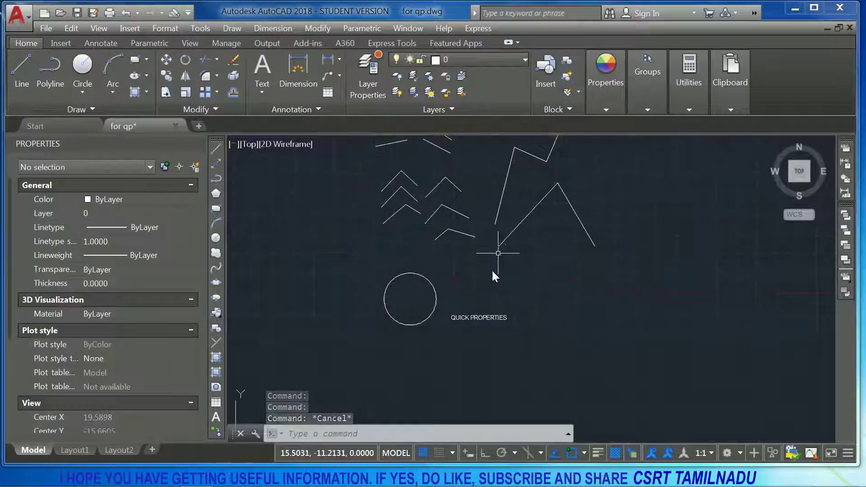
- Restrict the palette to objects with specified properties and test it on the QUICK PROPERTIES text
click(477, 315)
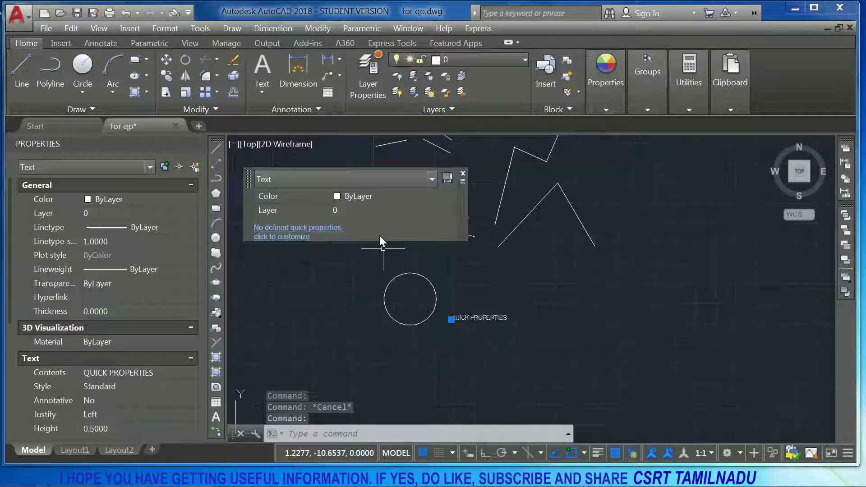
key(Escape)
text(DS)
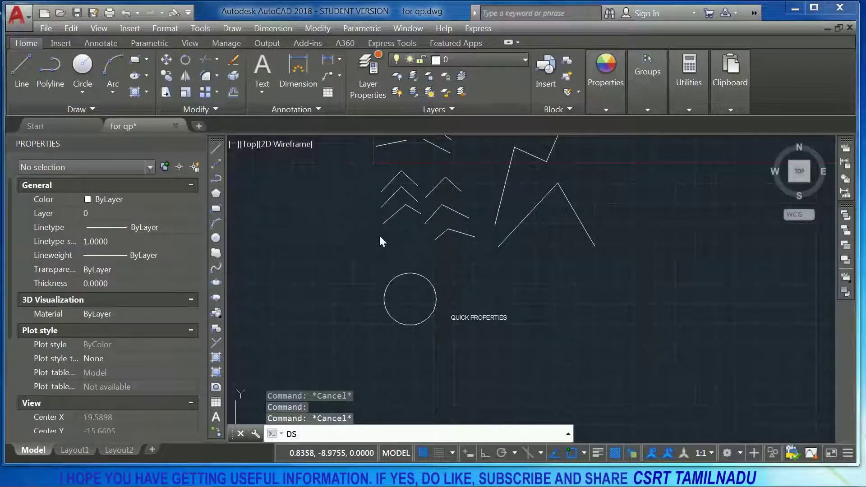
key(Return)
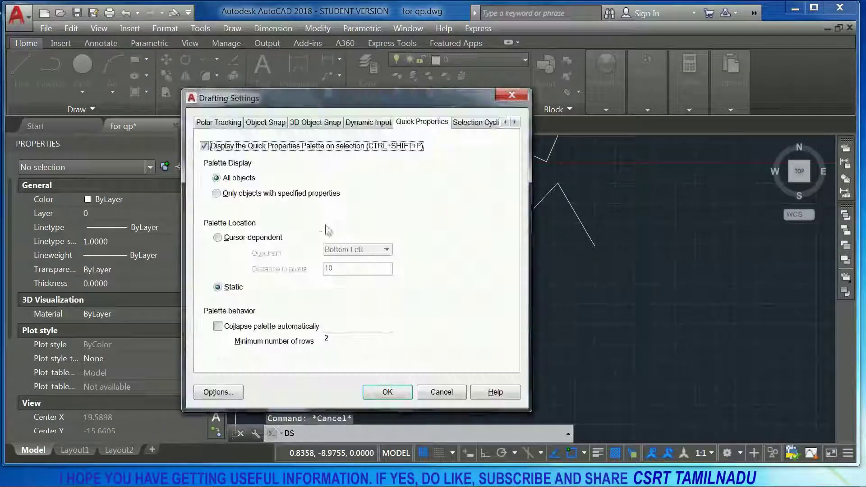
click(262, 194)
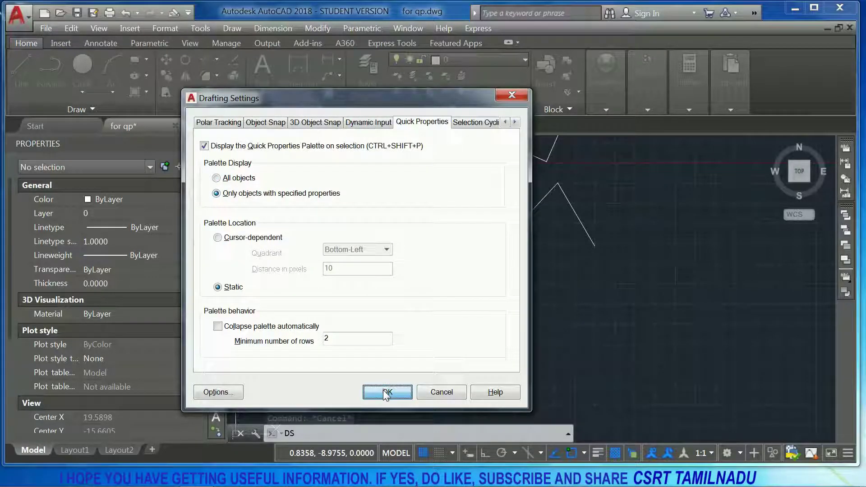
click(384, 391)
click(481, 317)
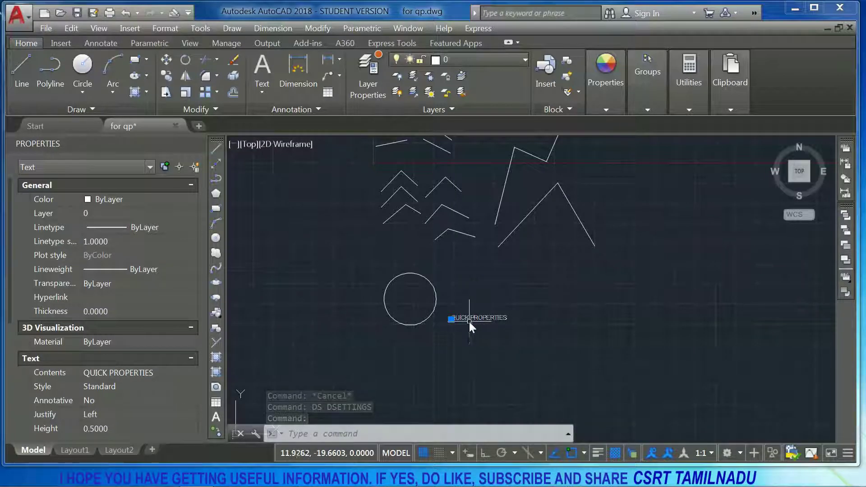
key(Escape)
- Switch Quick Properties back to all objects, then check the circle and sloped line
text(DS)
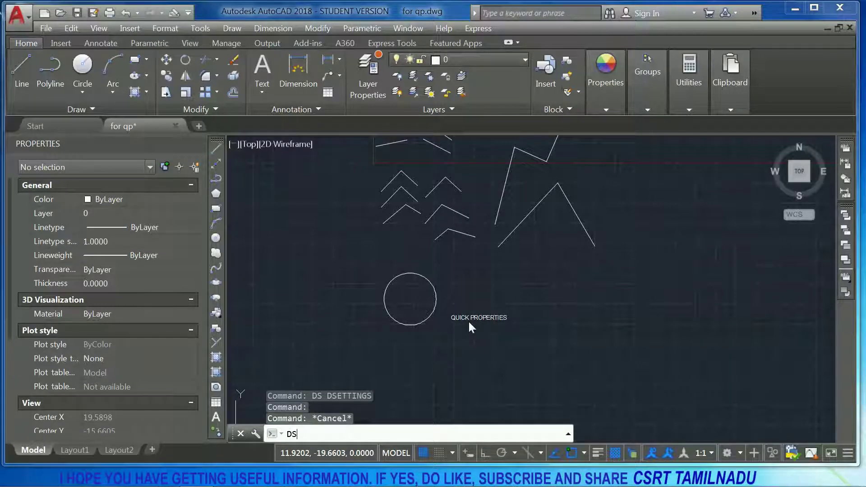
key(Return)
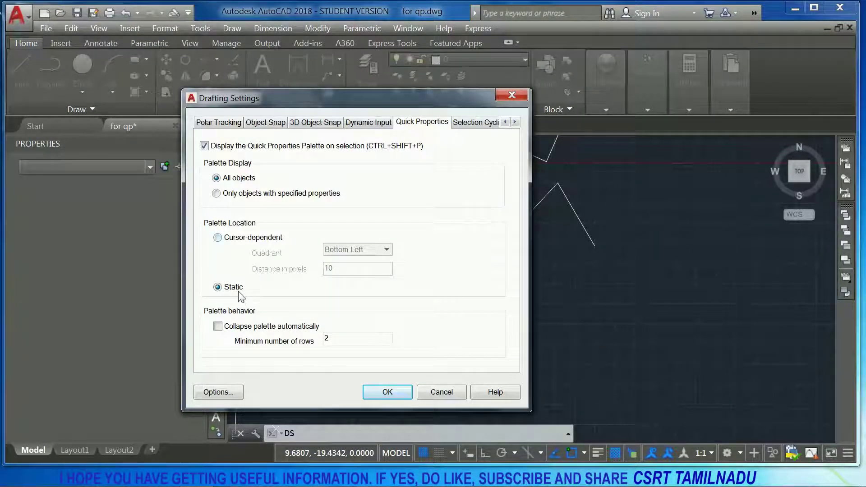
click(388, 392)
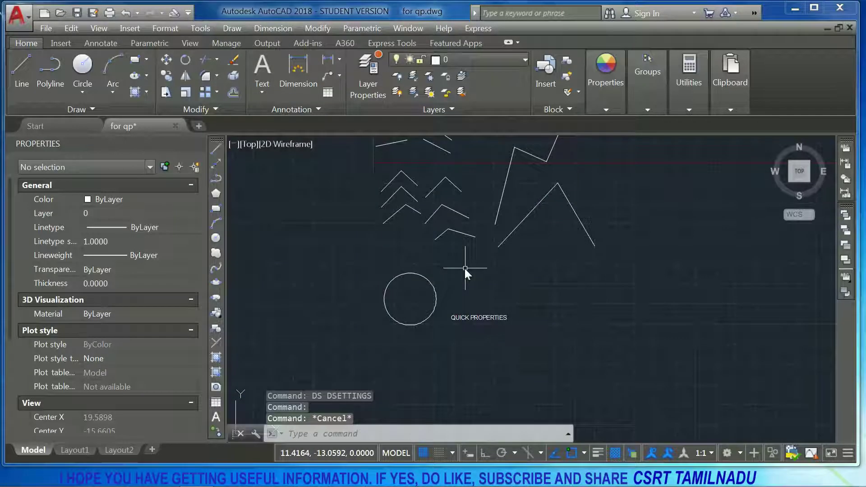
click(435, 291)
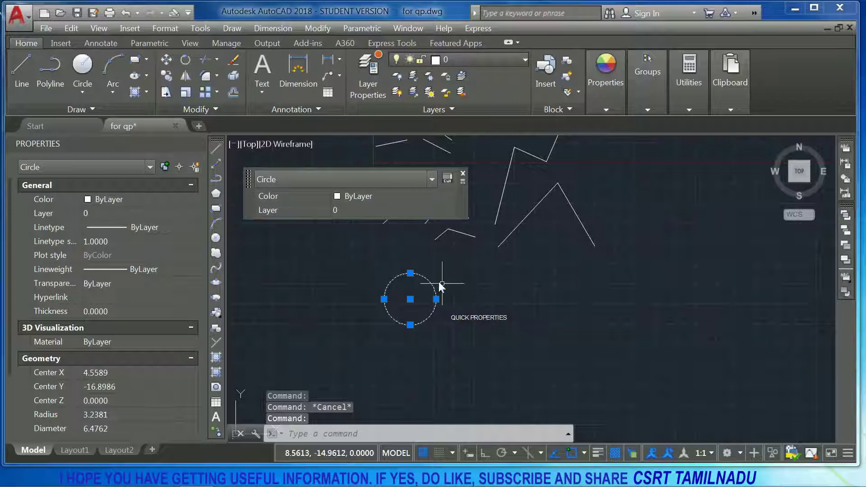
mouse_move(568, 329)
middle_down()
mouse_move(685, 435)
mouse_move(708, 402)
middle_up()
key(Escape)
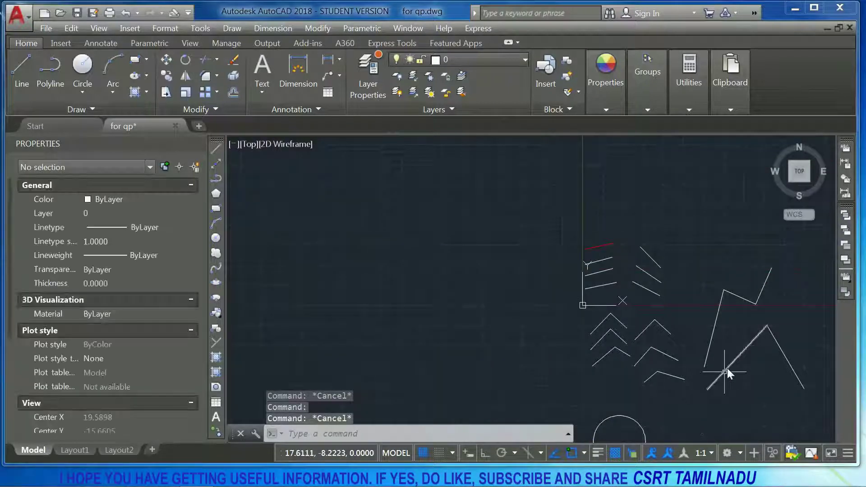
click(727, 368)
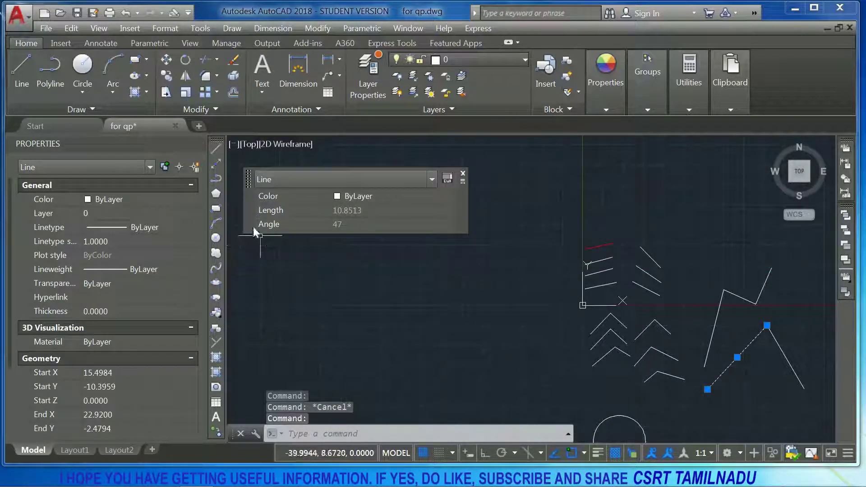
drag(249, 180, 234, 133)
drag(239, 166, 234, 166)
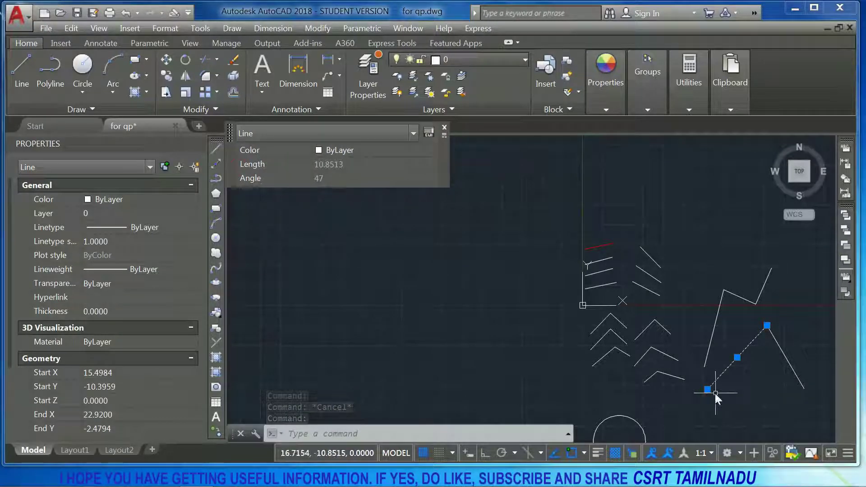
key(Escape)
- Select the lower polyline to check its quick properties, then clear the selection
click(672, 373)
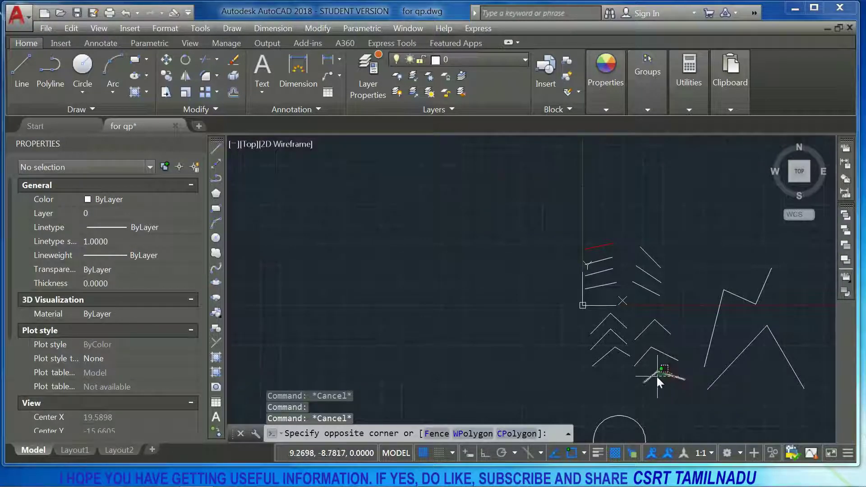
click(657, 377)
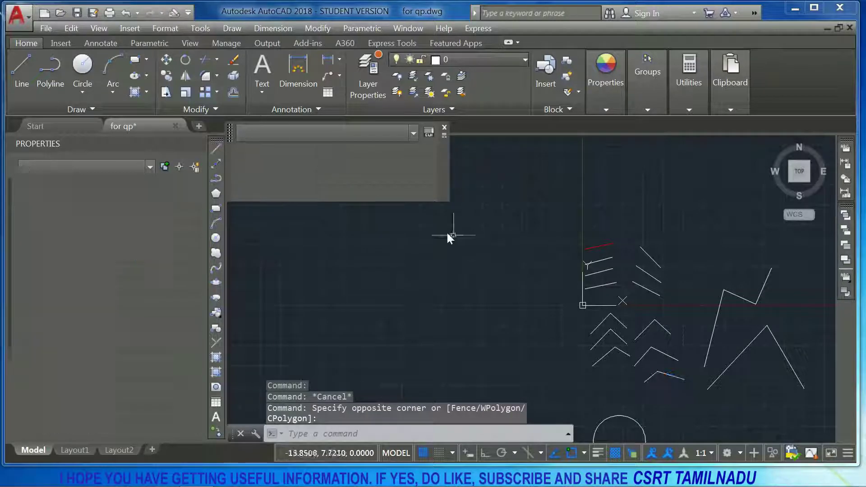
key(Escape)
text(d)
key(Return)
text(DS)
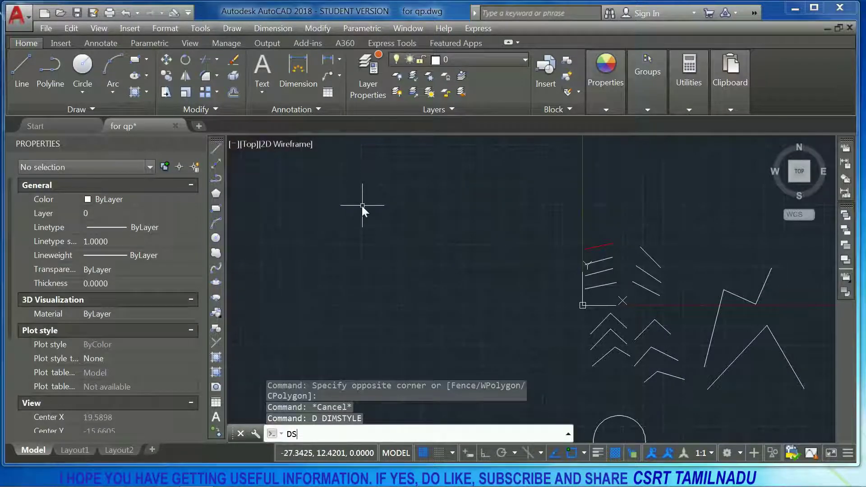
key(Return)
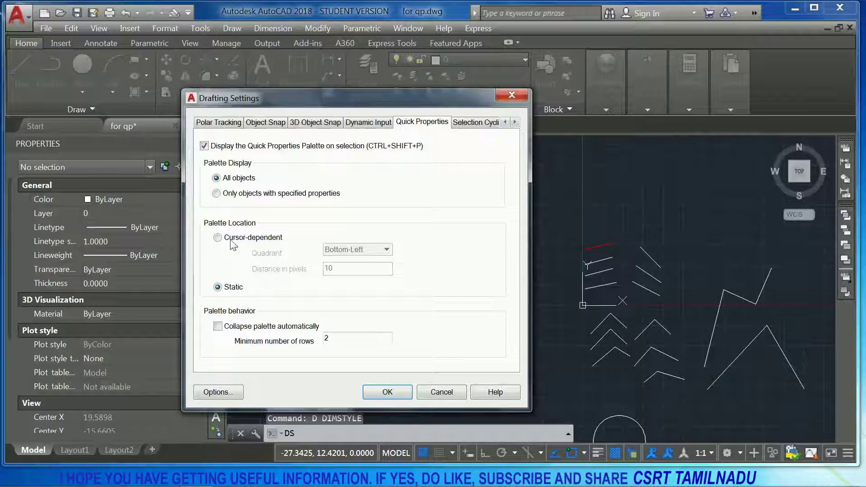
- Set the palette location to Cursor-dependent, then test it on the circle and small polyline
click(231, 242)
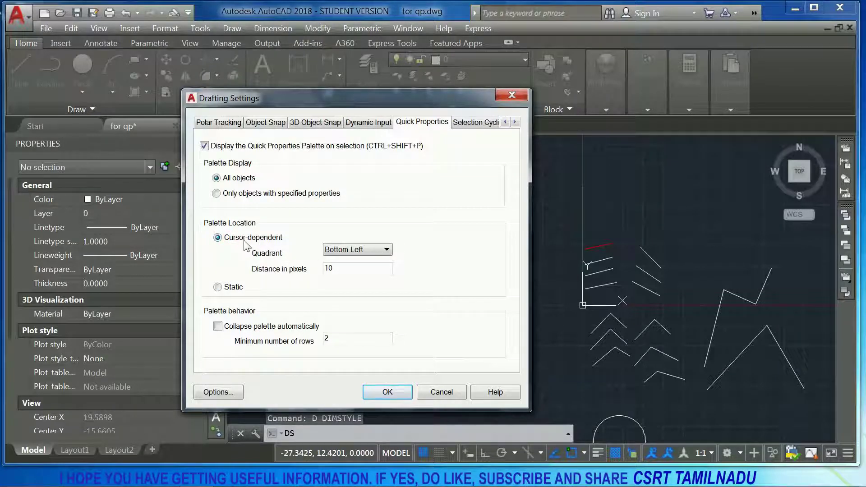
click(393, 390)
mouse_move(675, 380)
middle_down()
mouse_move(594, 359)
mouse_move(691, 248)
middle_up()
click(660, 267)
click(645, 246)
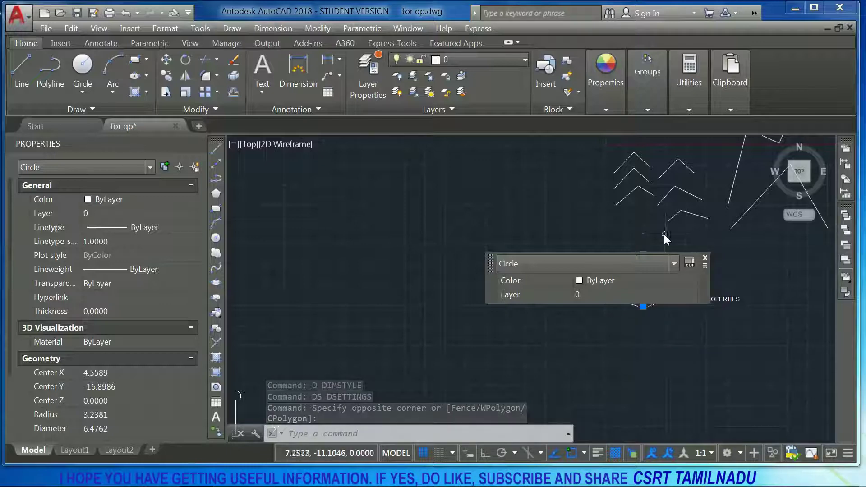
key(Escape)
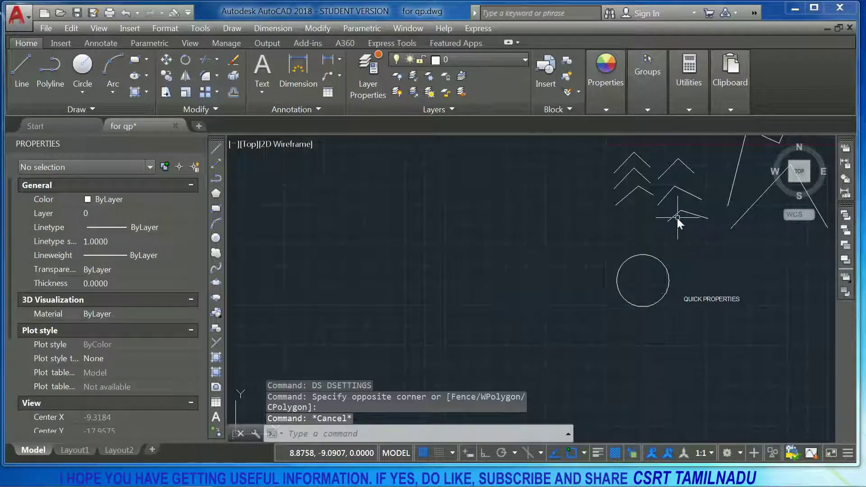
click(678, 215)
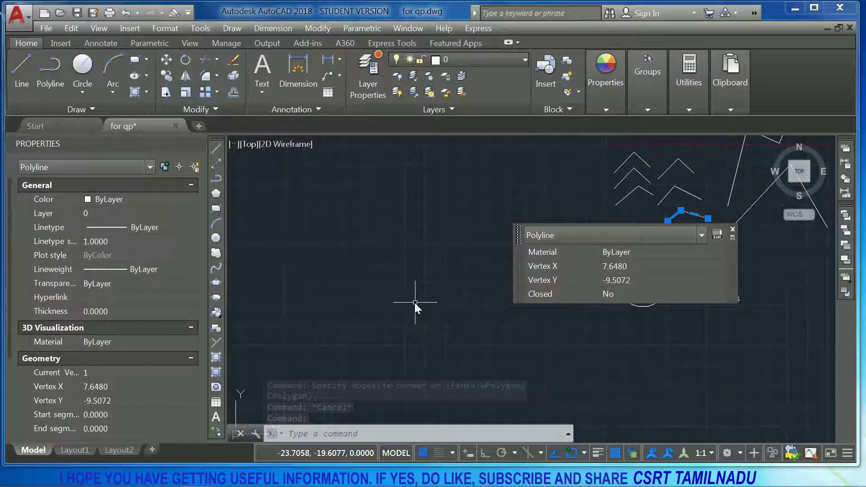
- Place the Quick Properties palette at the Top-Left quadrant, 50 pixels from the cursor
text(DS)
key(Return)
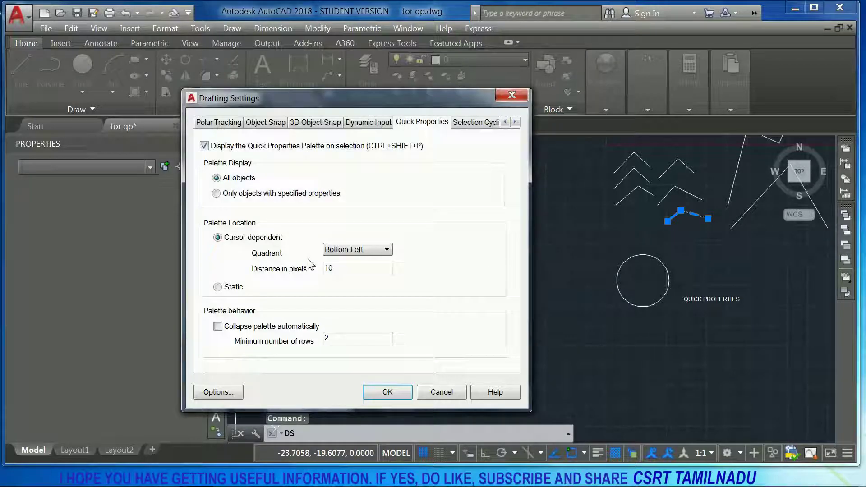
click(377, 250)
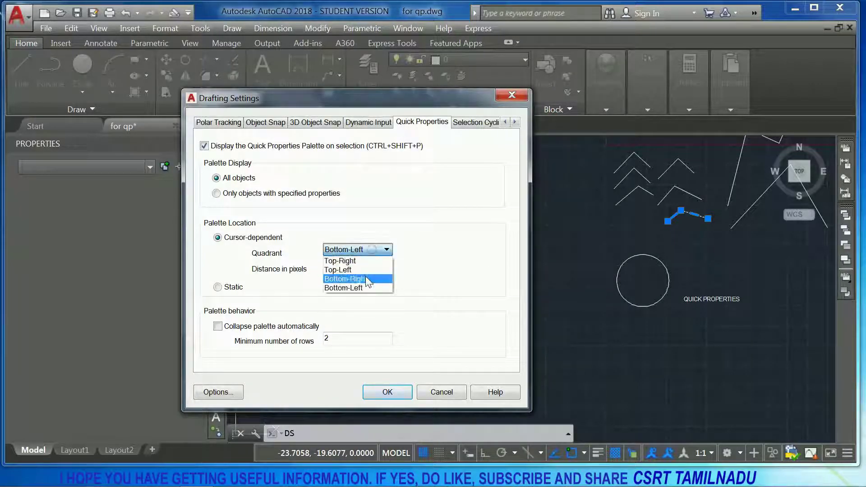
click(353, 270)
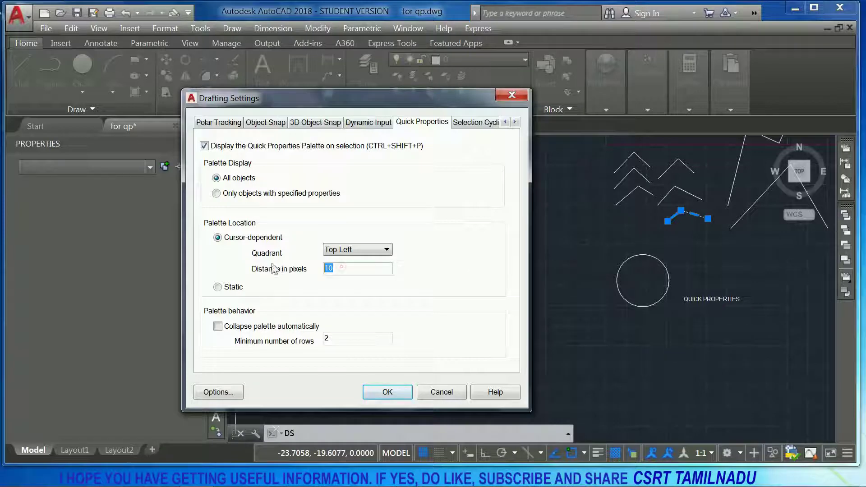
key(Return)
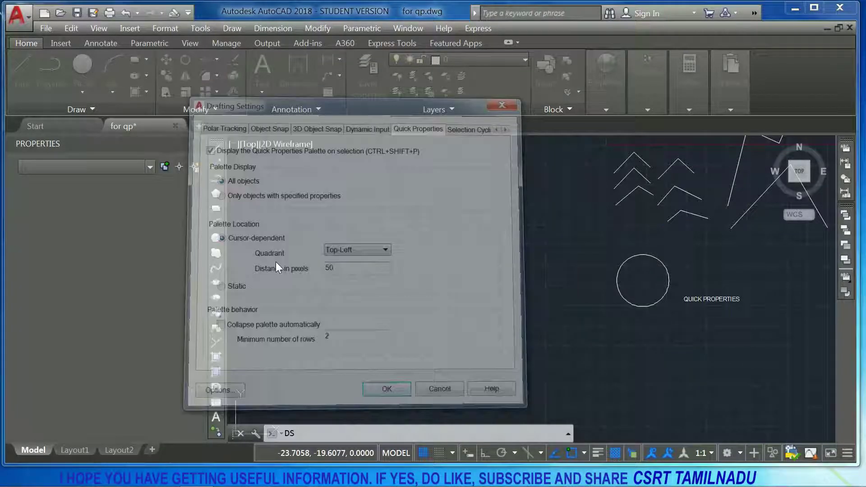
- Select the small polyline to check the palette's new position, then reopen Drafting Settings
click(686, 213)
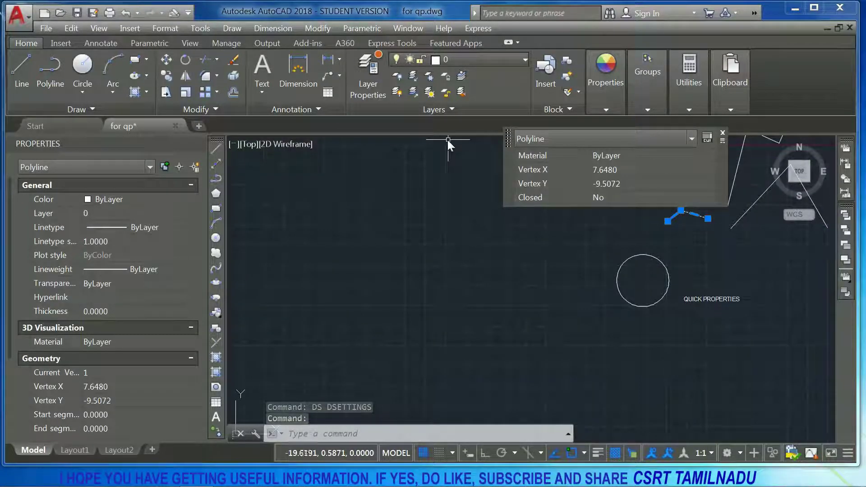
middle_drag(676, 221, 628, 307)
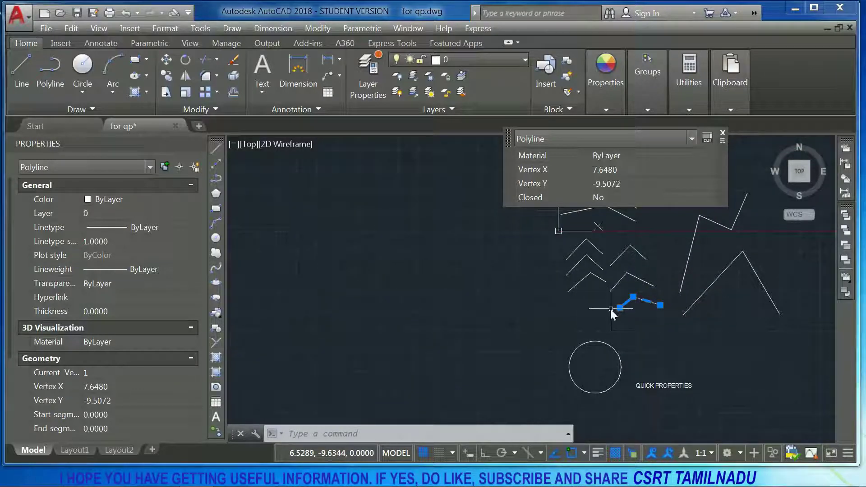
key(Escape)
text(DS)
key(Return)
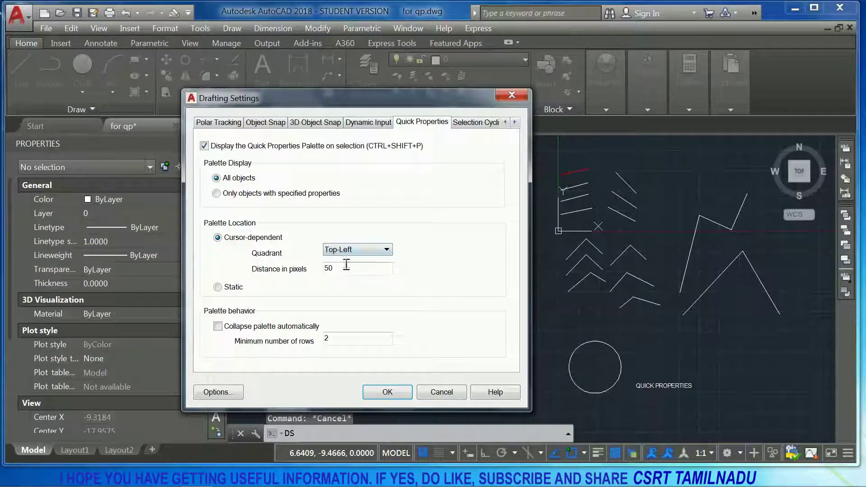
- Change the palette distance to 200 pixels and check it on the polyline
text(200)
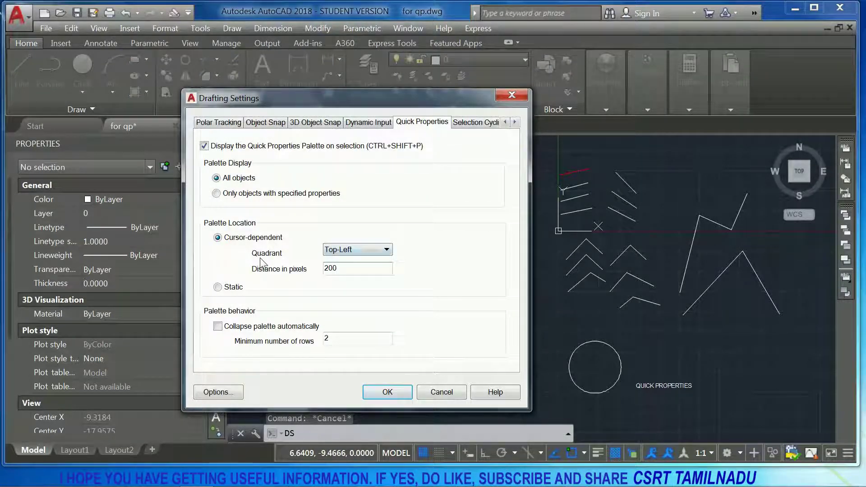
key(Return)
click(648, 301)
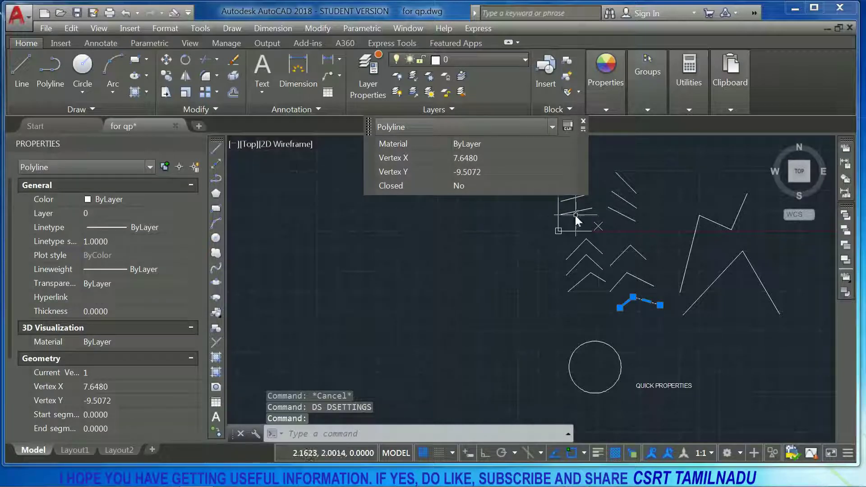
- Make the palette Static with minimum 3 rows, show it for the circle, and nudge it upward
text(DS)
key(Return)
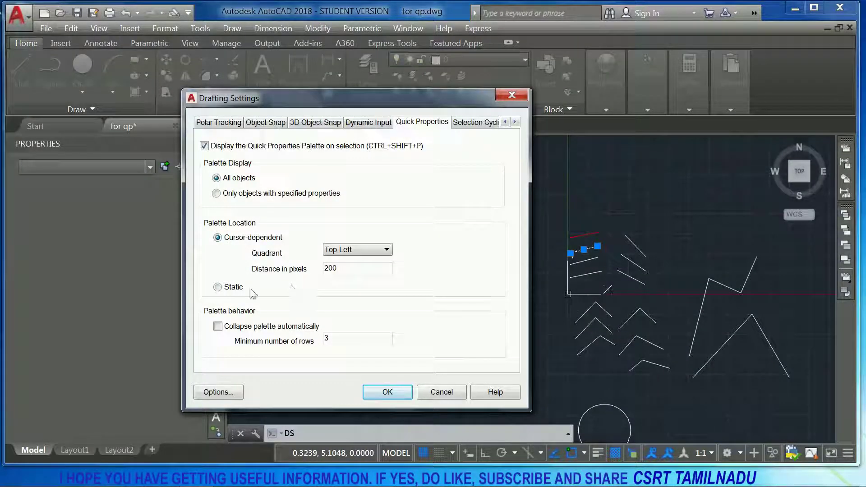
click(237, 289)
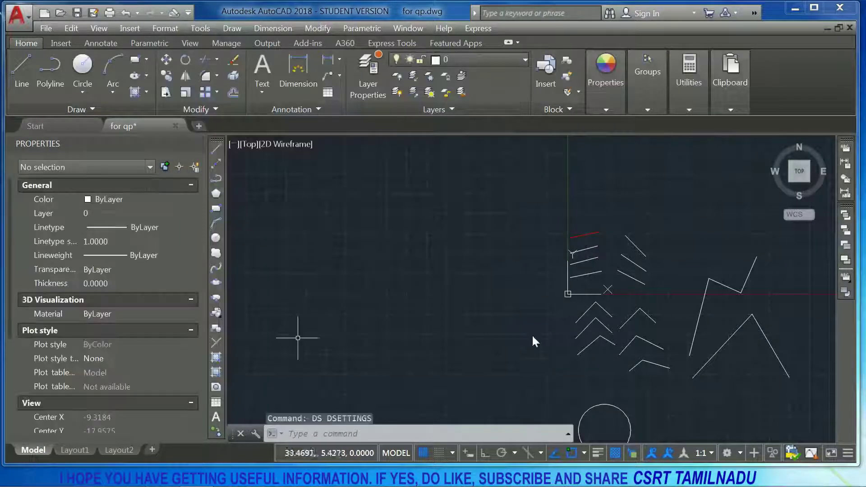
click(606, 405)
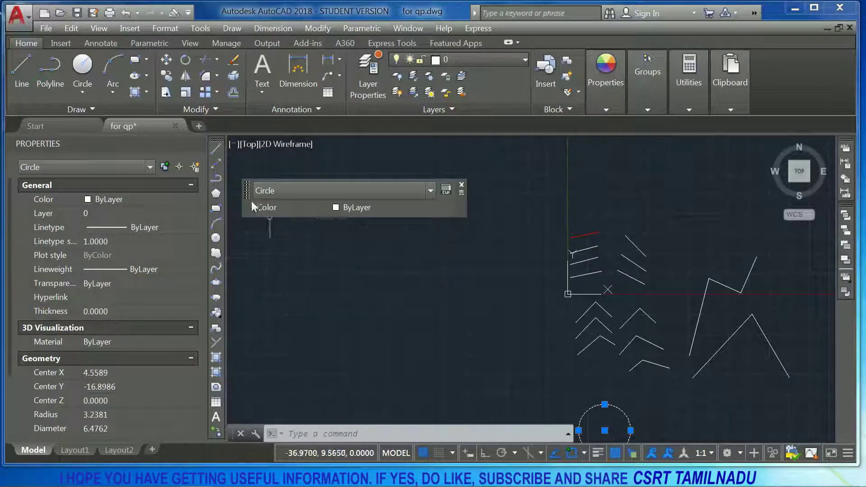
drag(248, 188, 246, 160)
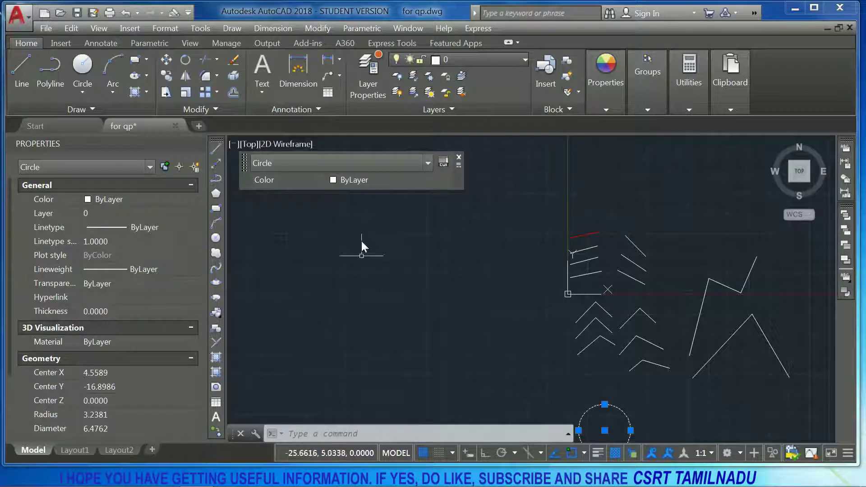
mouse_move(245, 171)
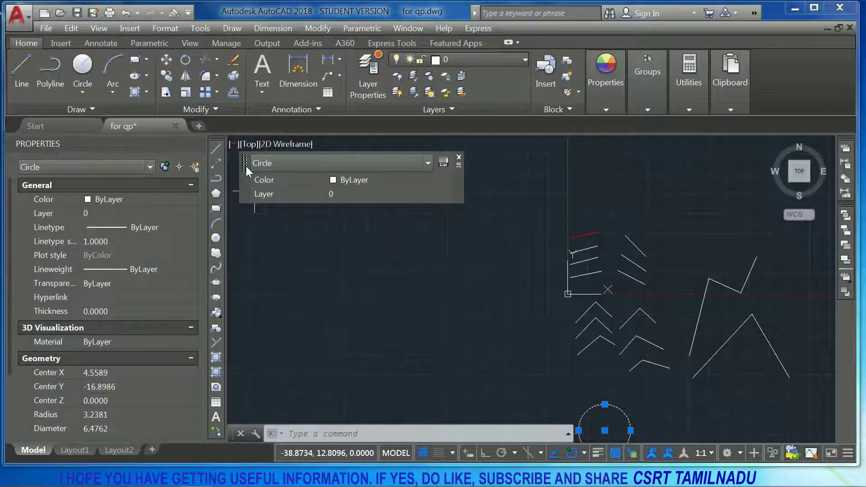
- Turn the circle palette's Auto-Collapse off, then back on, and bring up its options menu
right_click(245, 163)
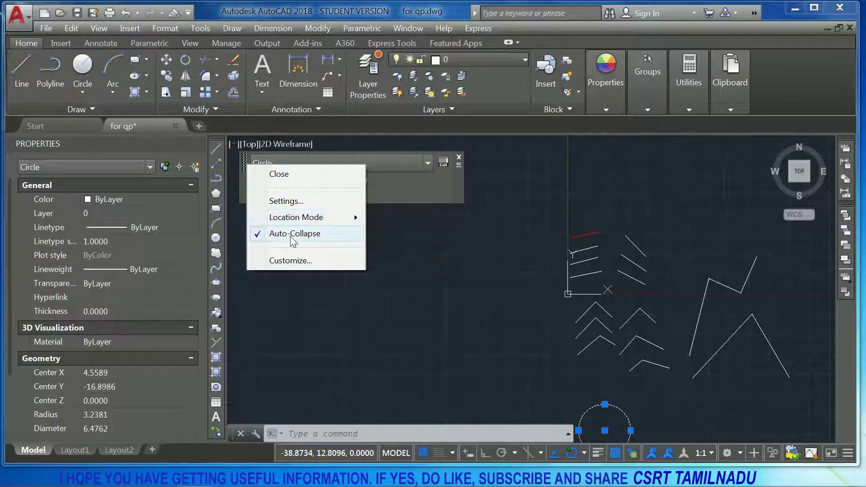
click(325, 235)
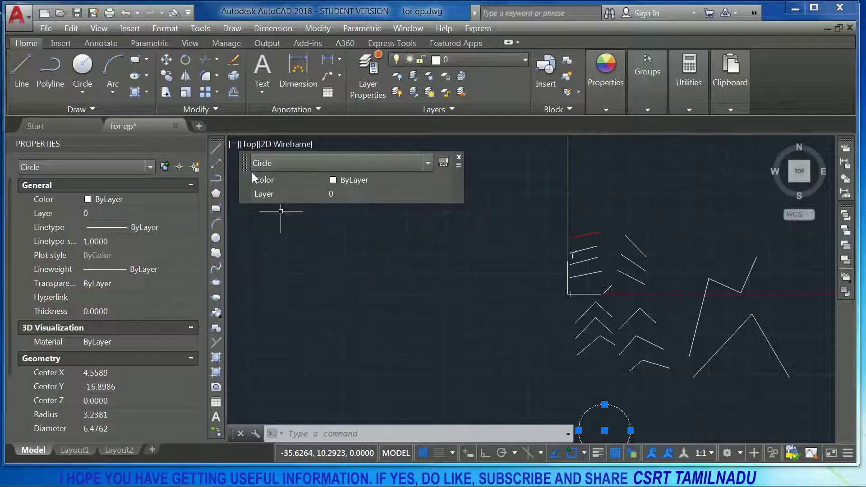
right_click(244, 162)
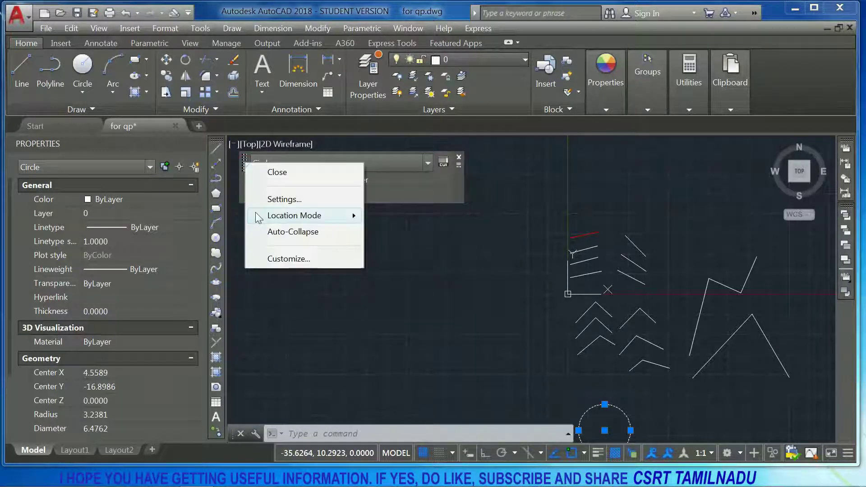
click(333, 233)
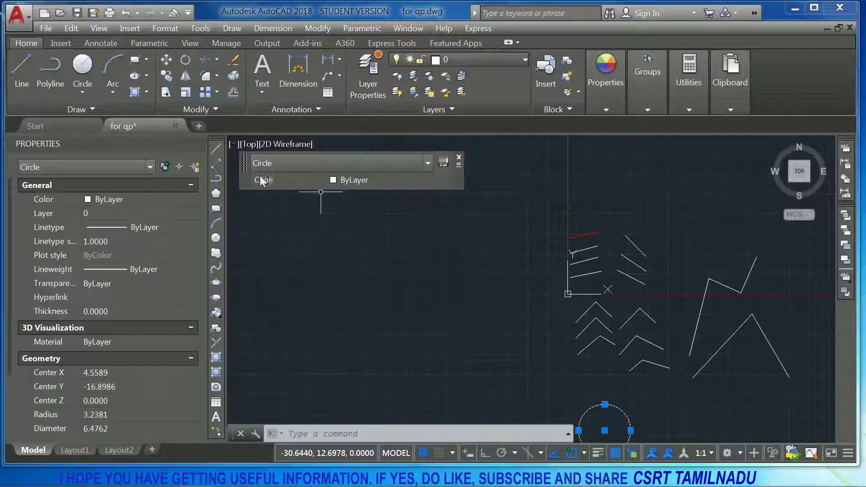
right_click(245, 165)
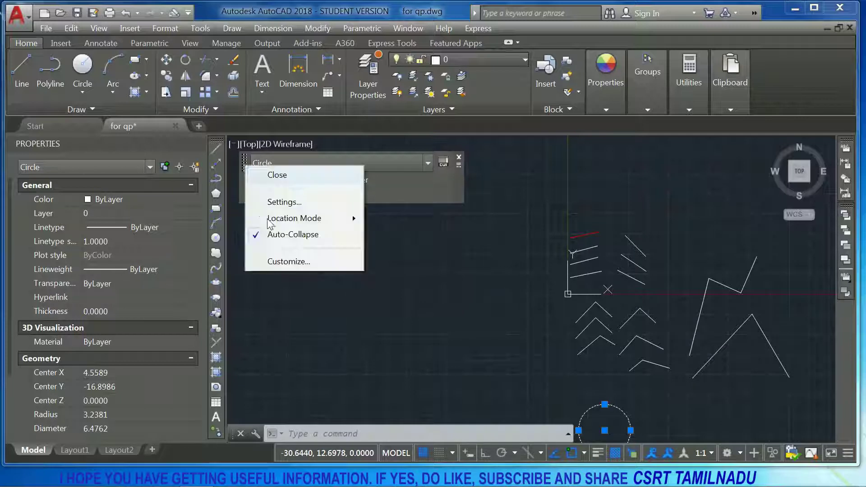
- Add Geometry properties Radius and Diameter to the Circle's Quick Properties, then apply and close
click(281, 262)
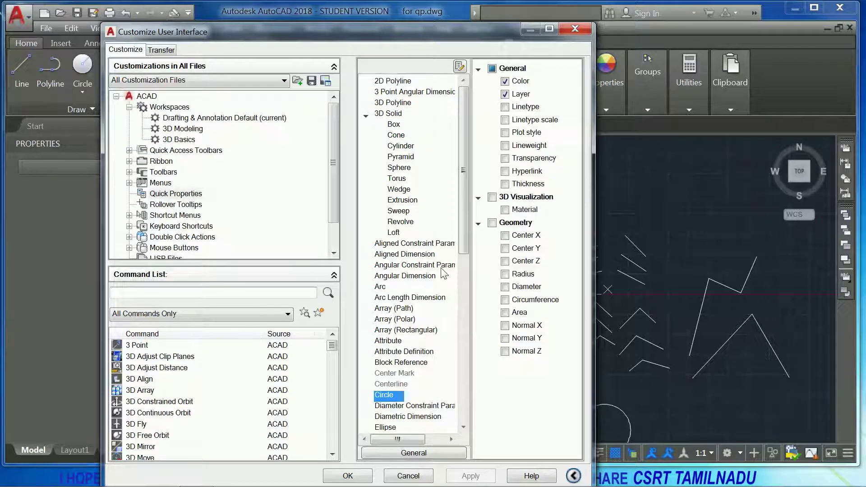
click(514, 275)
click(515, 286)
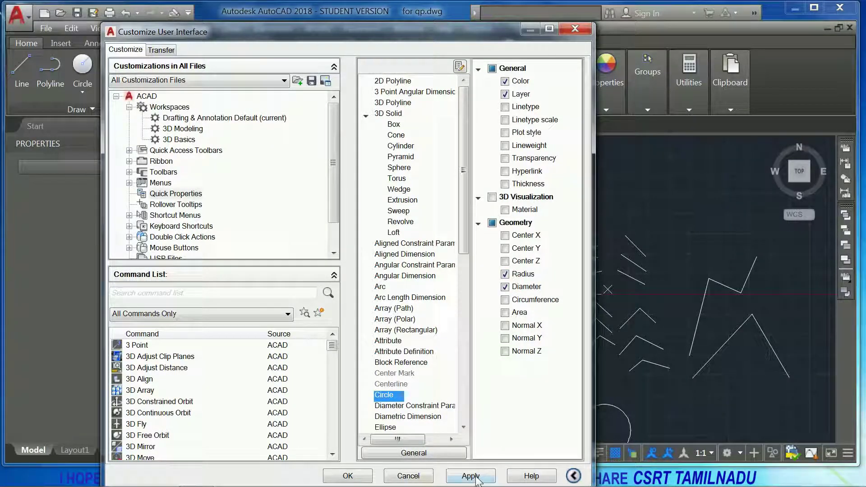
click(365, 478)
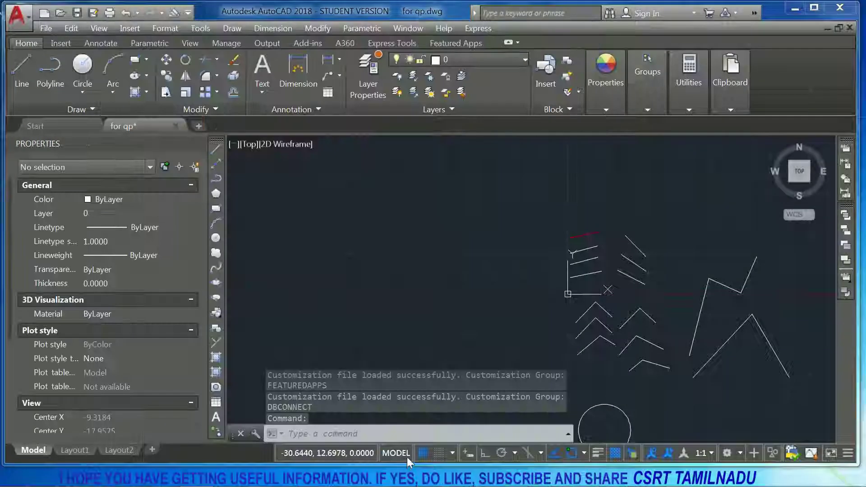
- Window-select the circle and review its collapsed palette's options menu without changing anything
click(600, 408)
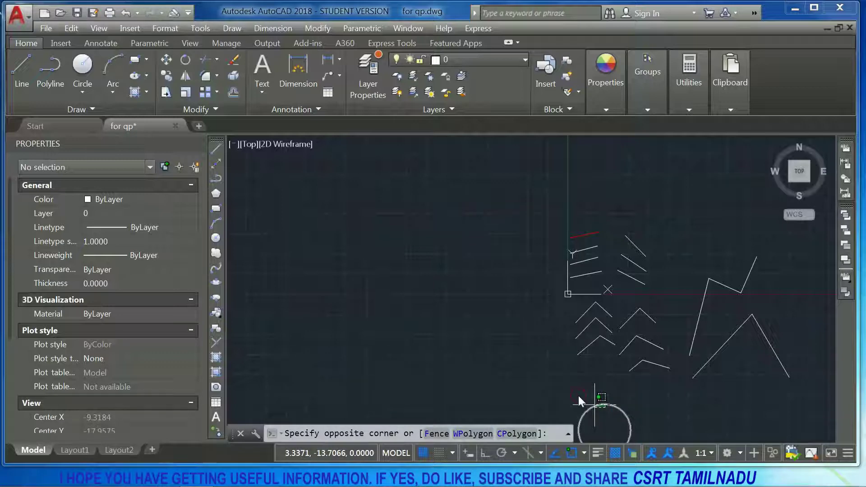
click(566, 390)
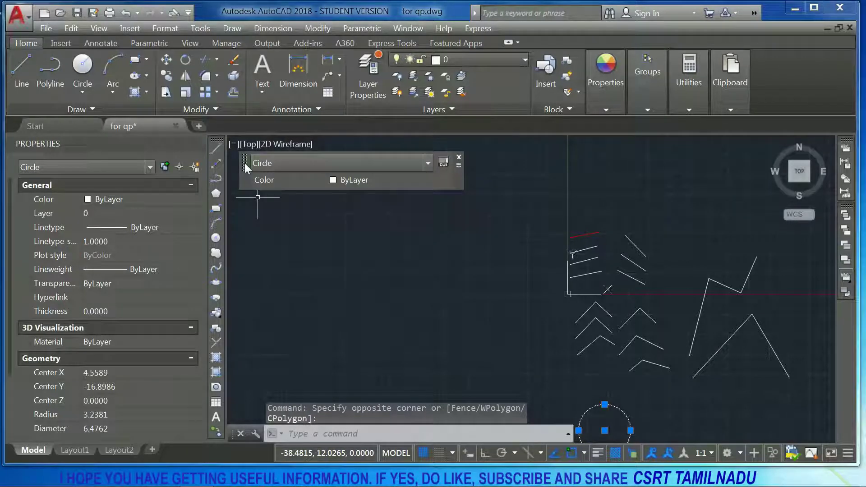
mouse_move(338, 177)
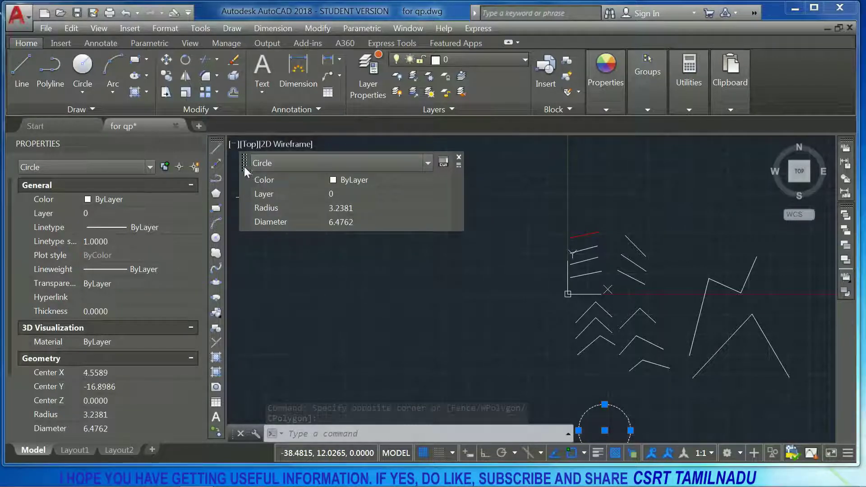
right_click(244, 167)
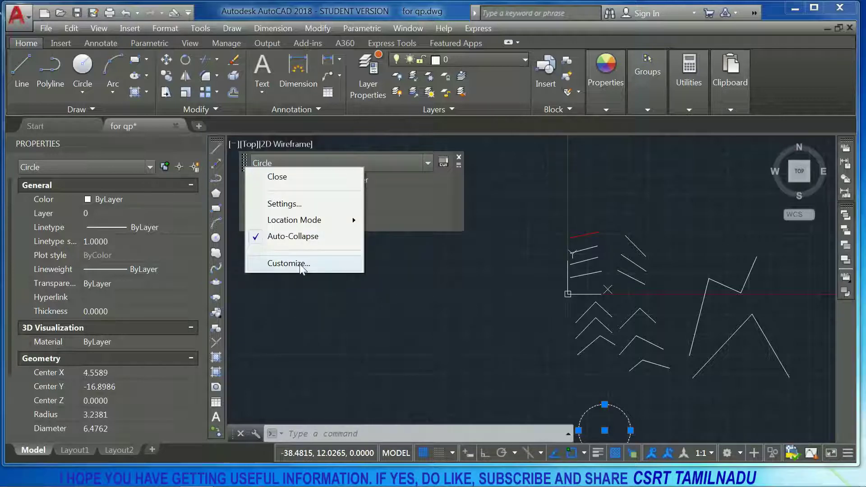
click(458, 191)
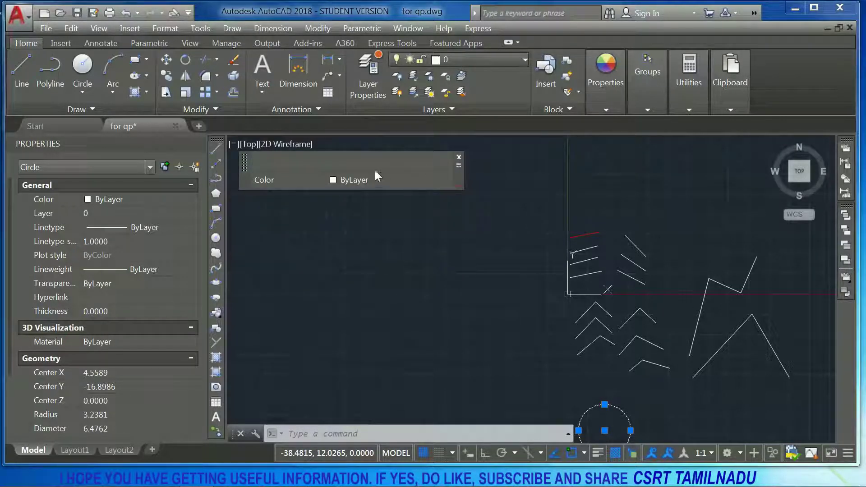
mouse_move(352, 173)
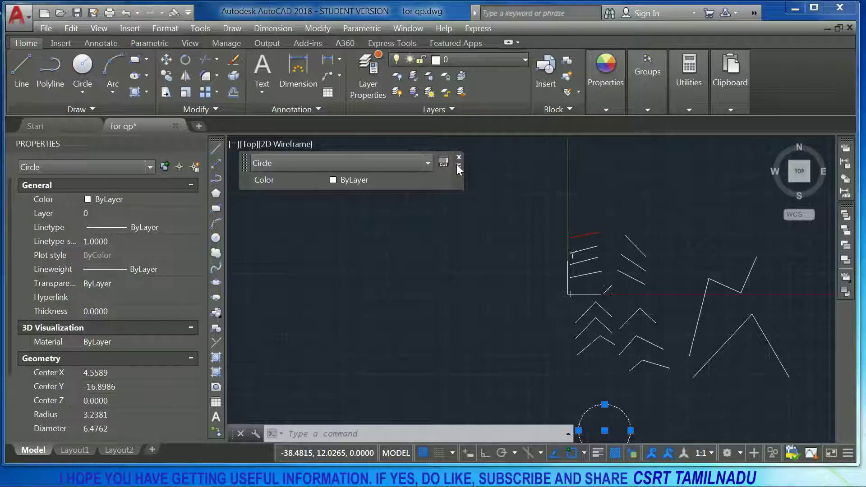
click(458, 166)
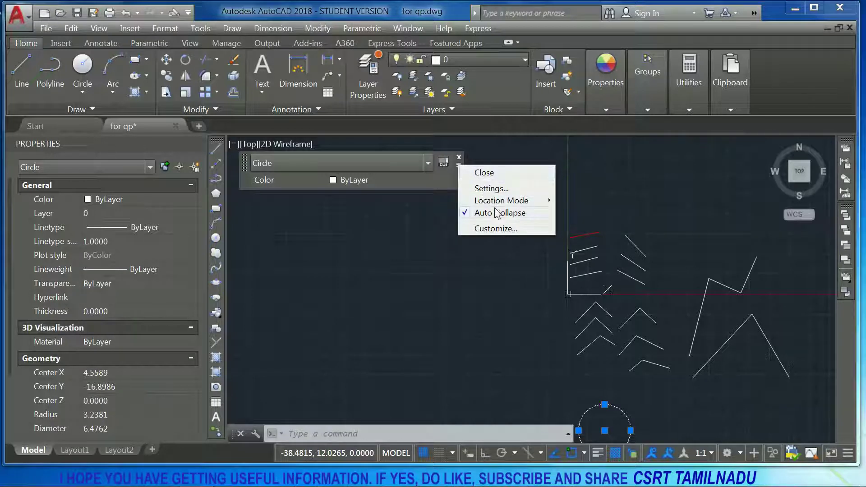
click(538, 255)
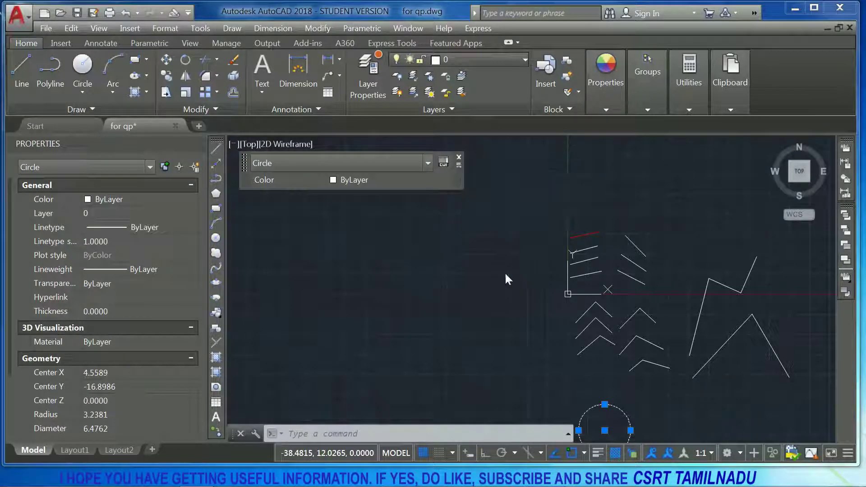